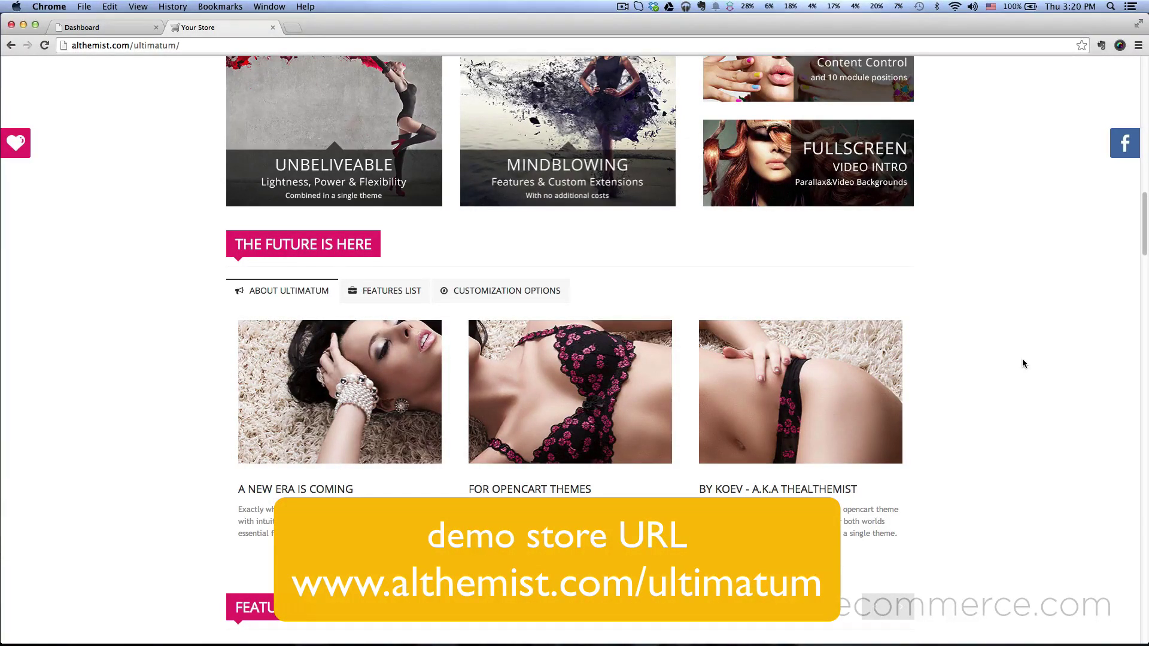
Preview the demo's Features List, Customization Options and About Ultimatum tabs on the storefront
{"action": "scroll", "coordinate": [1022, 363], "scroll_direction": "down", "scroll_amount": 1}
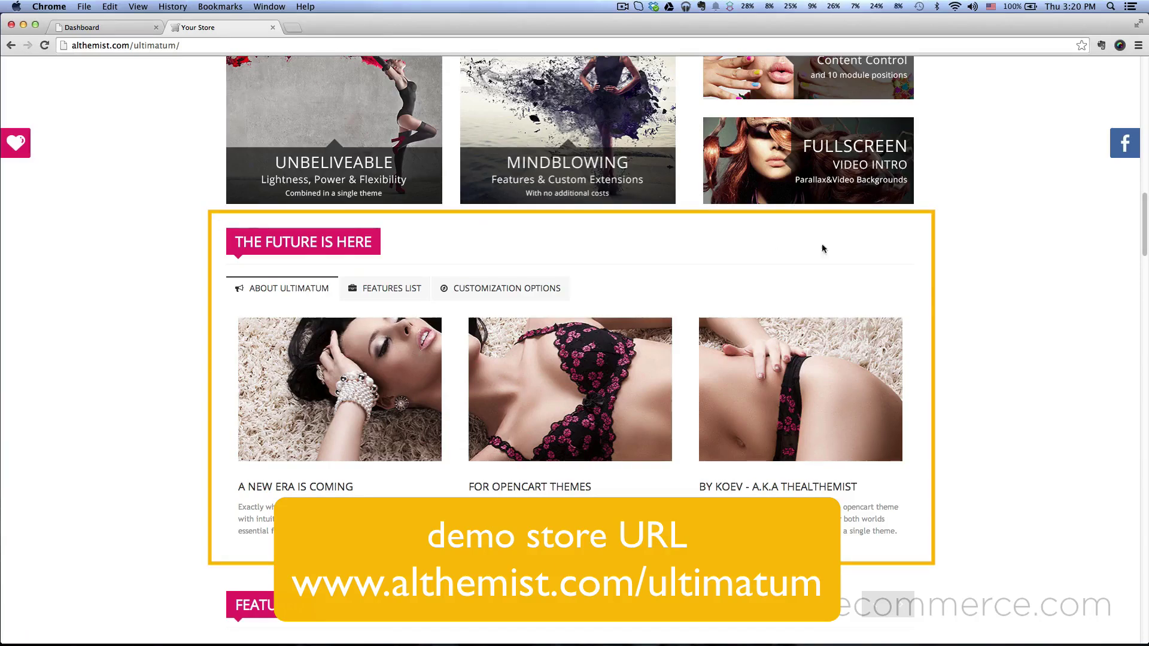
{"action": "left_click", "coordinate": [383, 288]}
{"action": "left_click", "coordinate": [505, 289]}
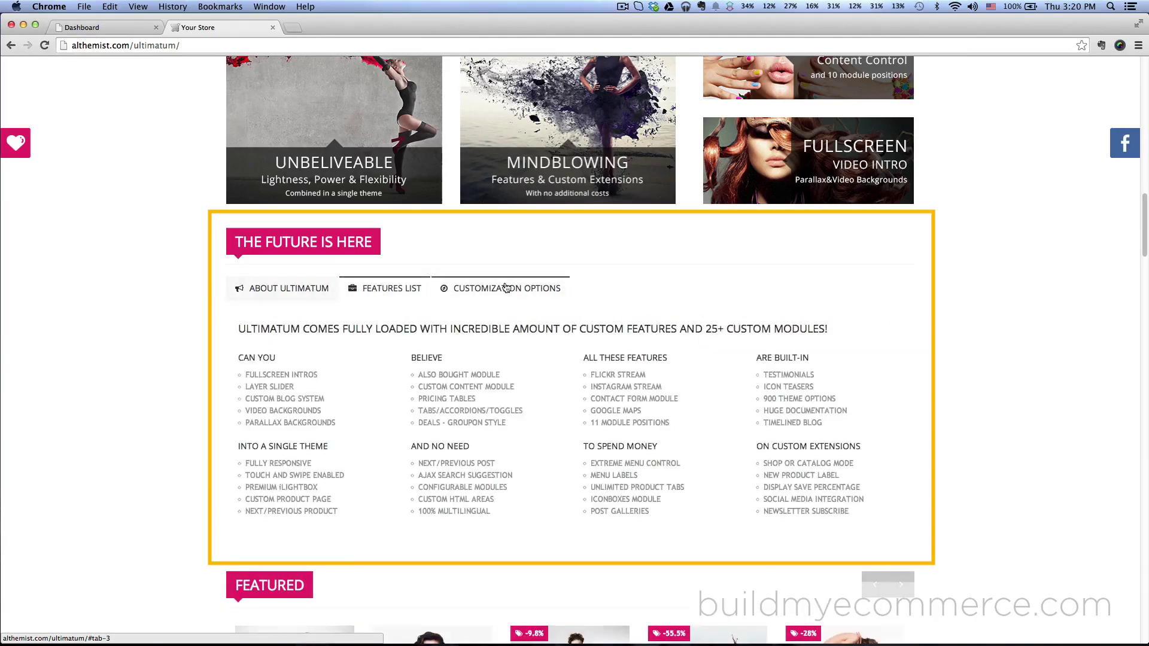
{"action": "left_click", "coordinate": [321, 290]}
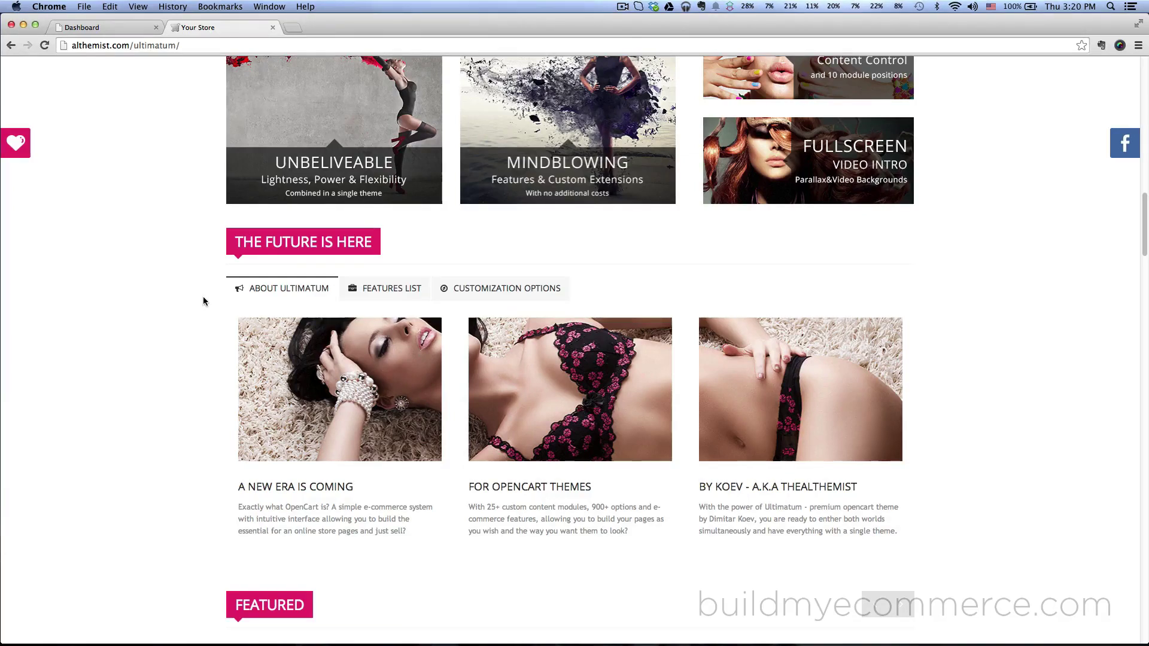
{"action": "scroll", "coordinate": [203, 297], "scroll_direction": "down", "scroll_amount": 1}
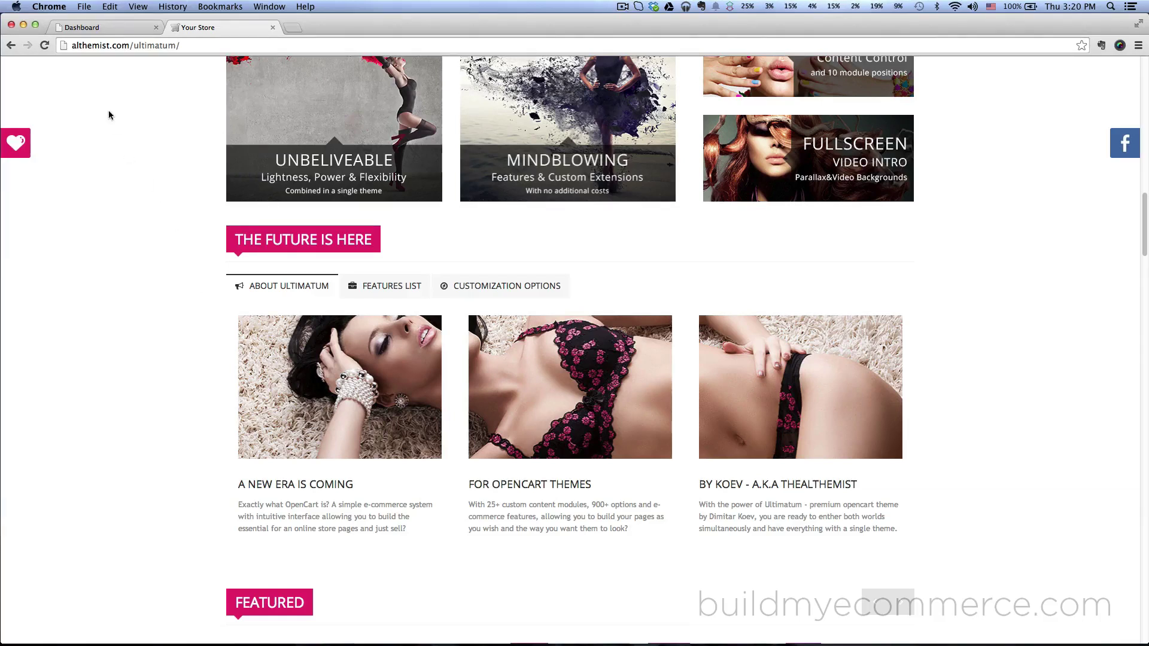
Install the Tabs/Accordeons/Toggles module from the admin Extensions > Modules list
{"action": "left_click", "coordinate": [102, 28]}
{"action": "mouse_move", "coordinate": [157, 136]}
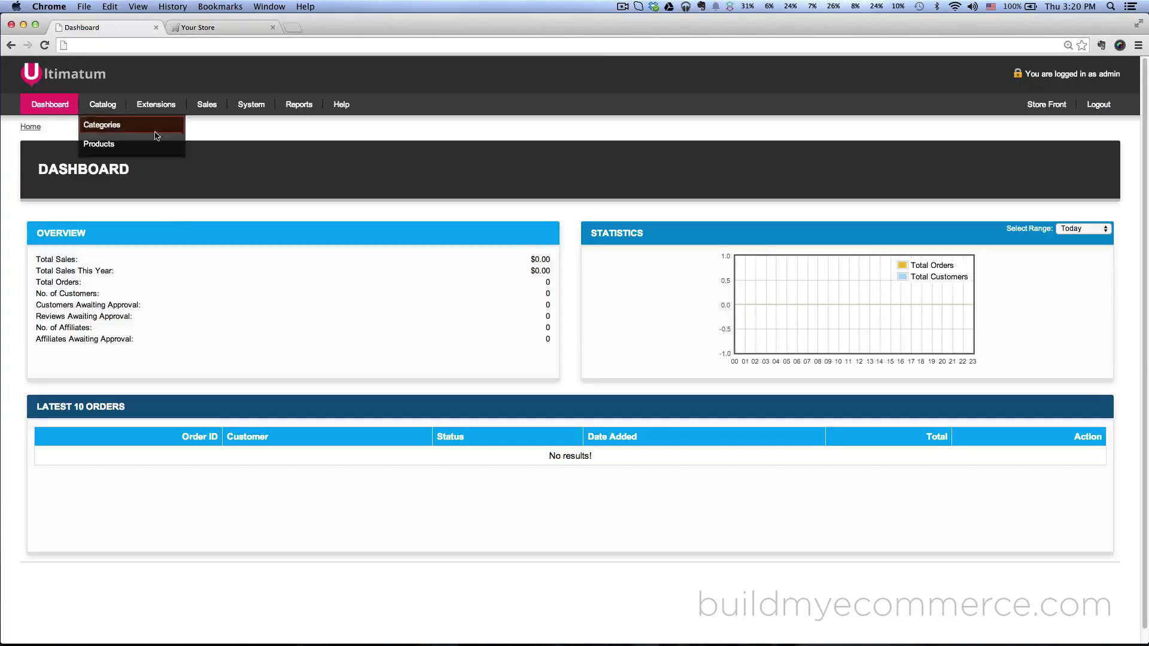
{"action": "mouse_move", "coordinate": [157, 108]}
{"action": "left_click", "coordinate": [161, 132]}
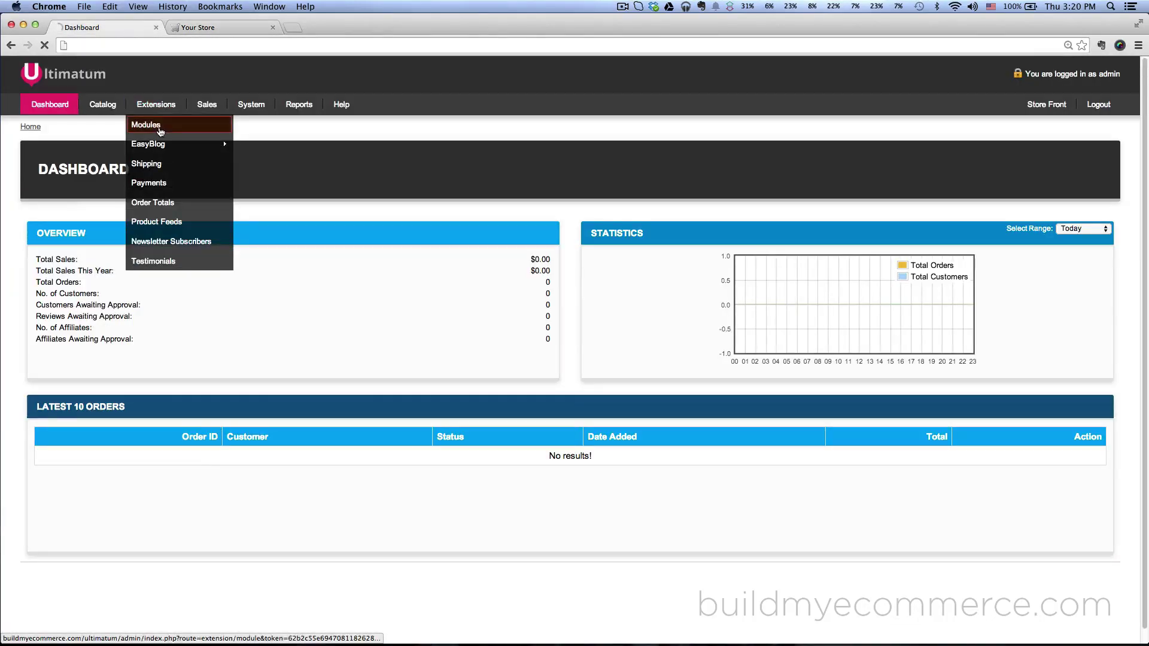
{"action": "scroll", "coordinate": [429, 262], "scroll_direction": "down", "scroll_amount": 1}
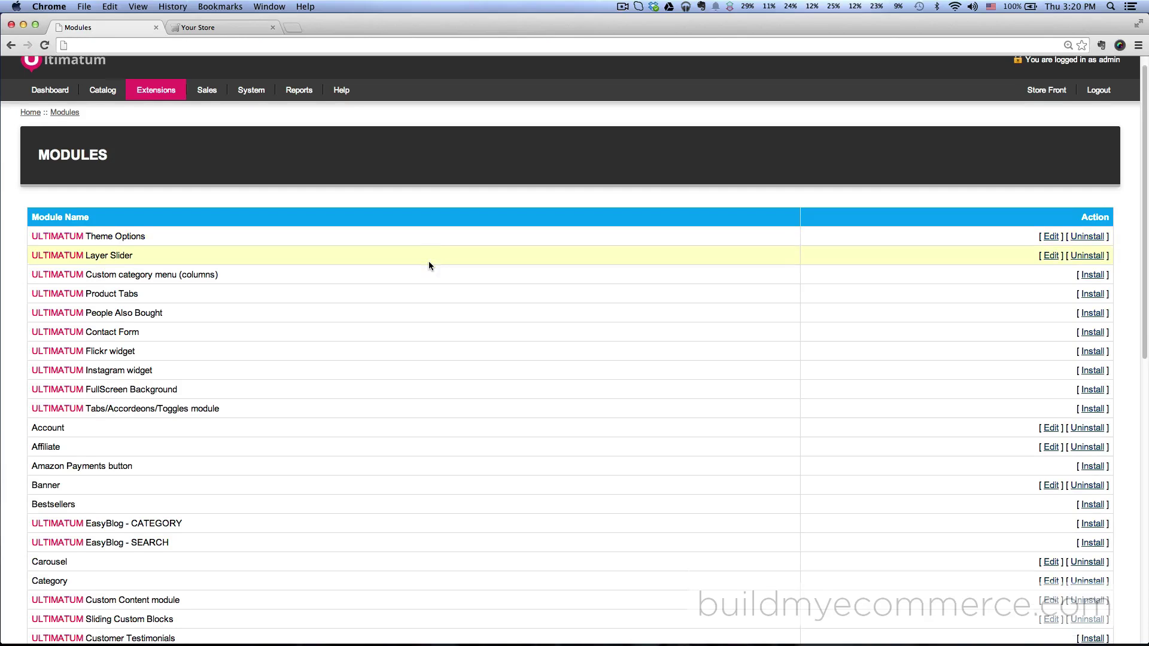
{"action": "scroll", "coordinate": [428, 265], "scroll_direction": "down", "scroll_amount": 3}
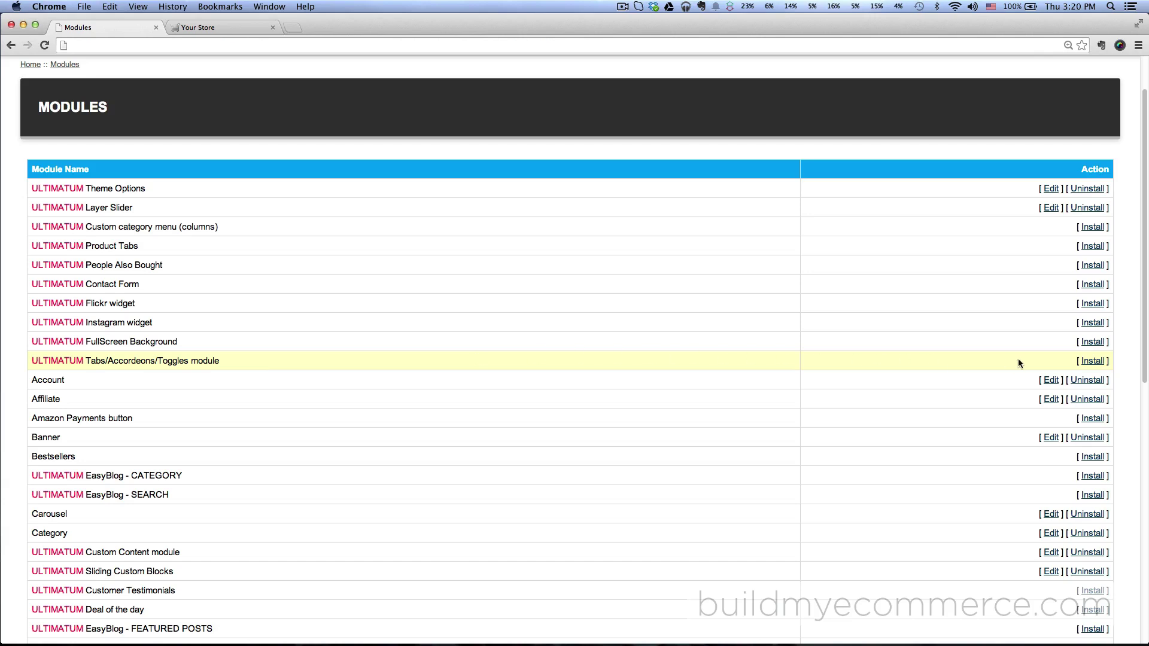
{"action": "left_click", "coordinate": [1092, 361]}
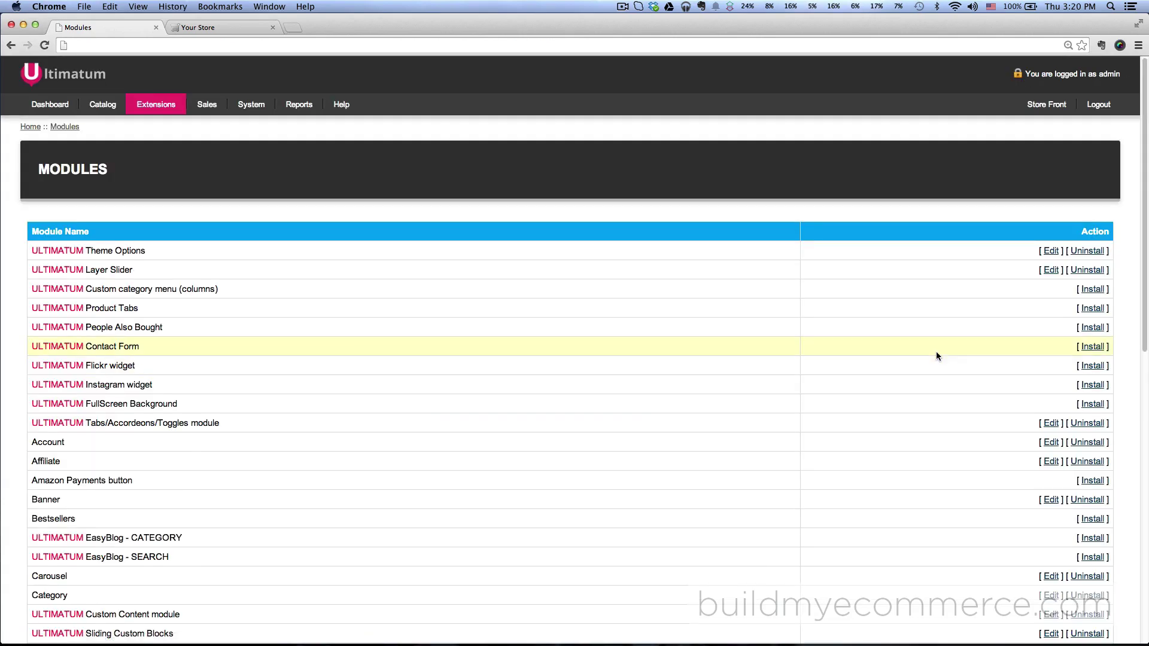
Add a new module instance in the tabs settings titled 'The future is here'
{"action": "left_click", "coordinate": [1048, 425]}
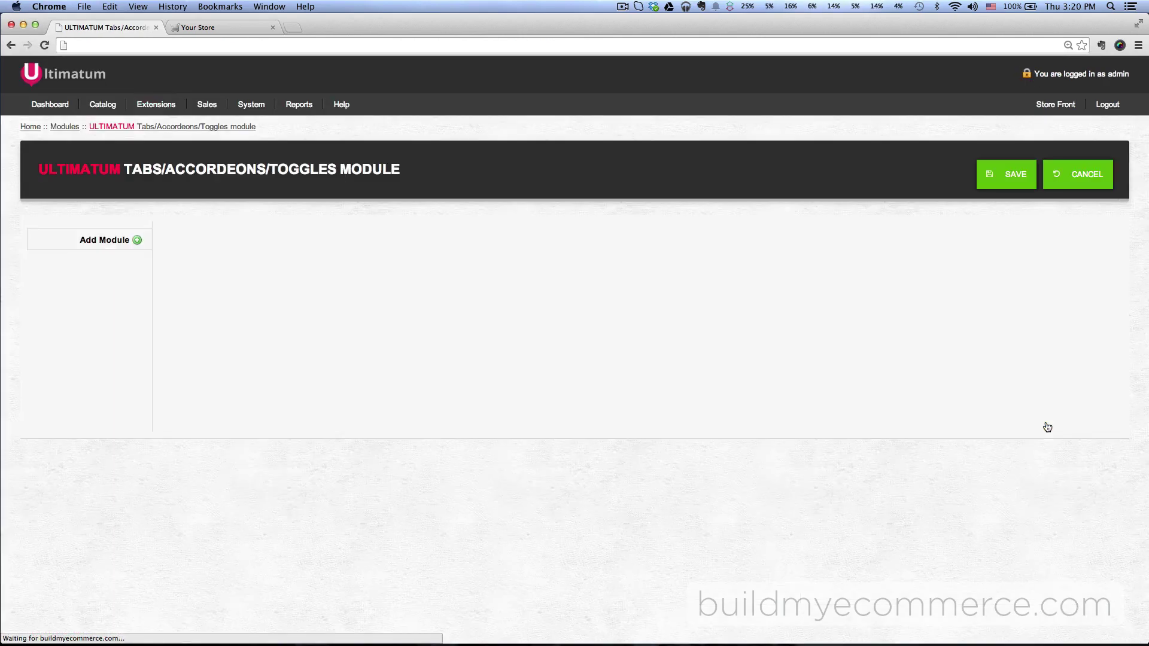
{"action": "left_click", "coordinate": [136, 240]}
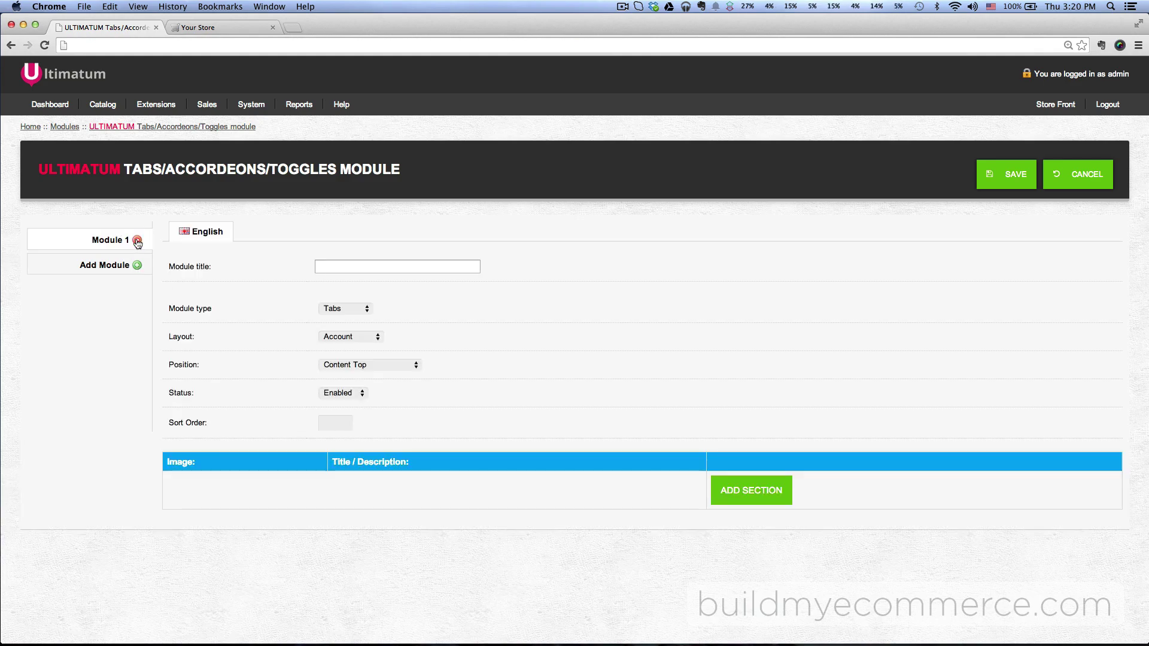
{"action": "left_click", "coordinate": [416, 267]}
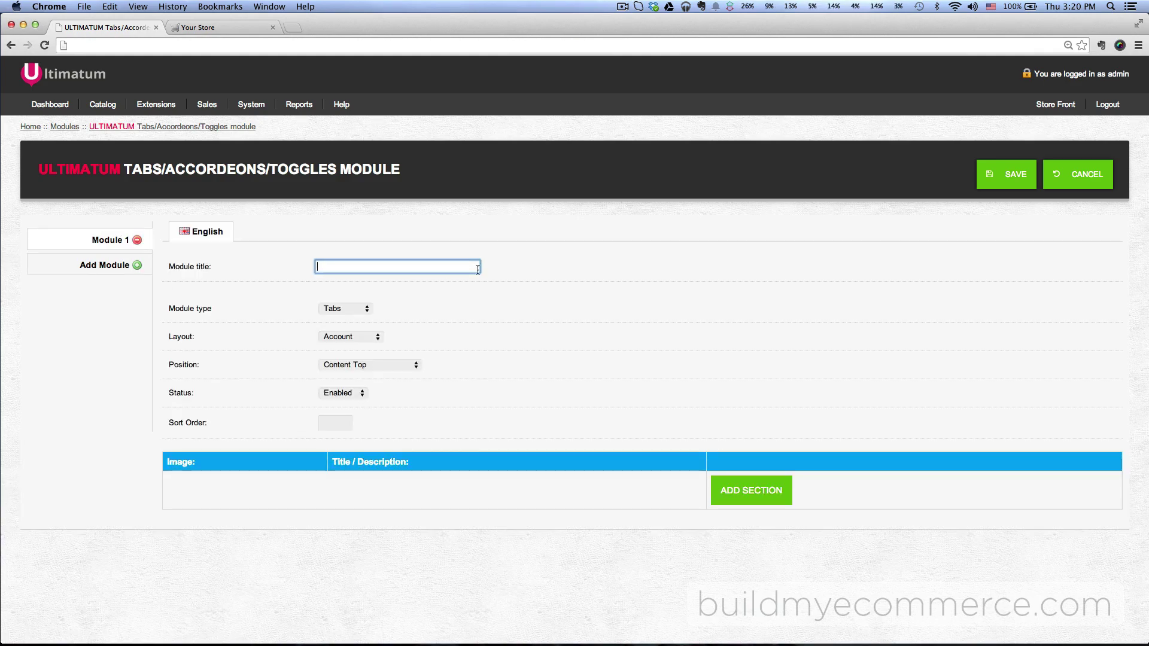
{"action": "key", "text": "ctrl+Tab"}
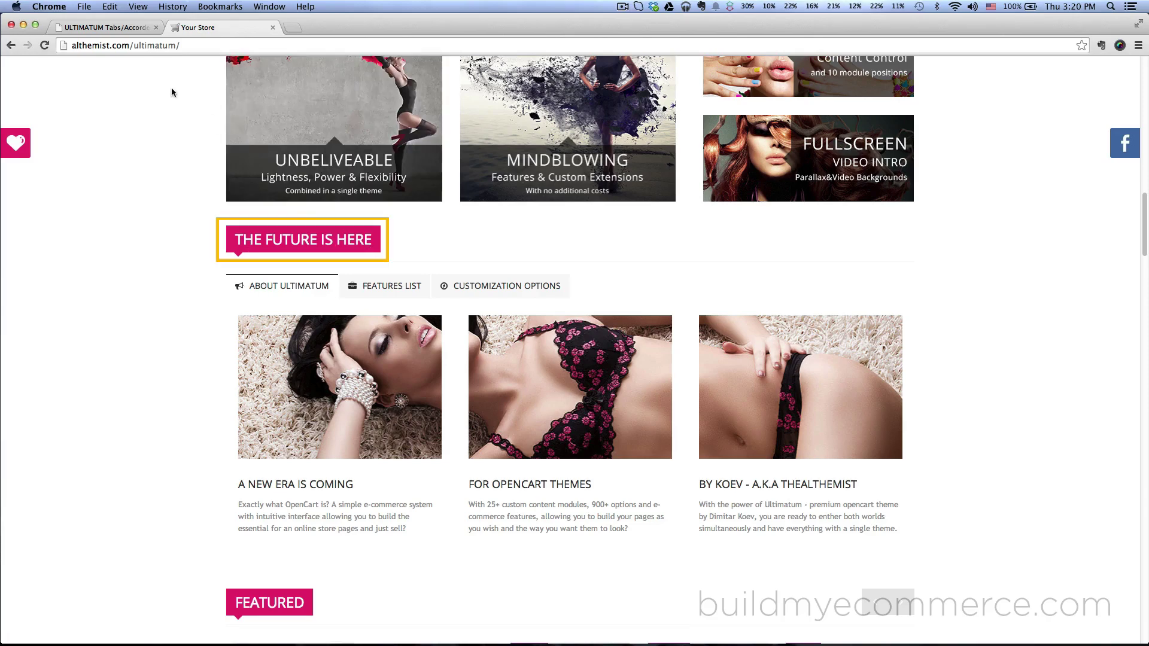
{"action": "left_click", "coordinate": [103, 27]}
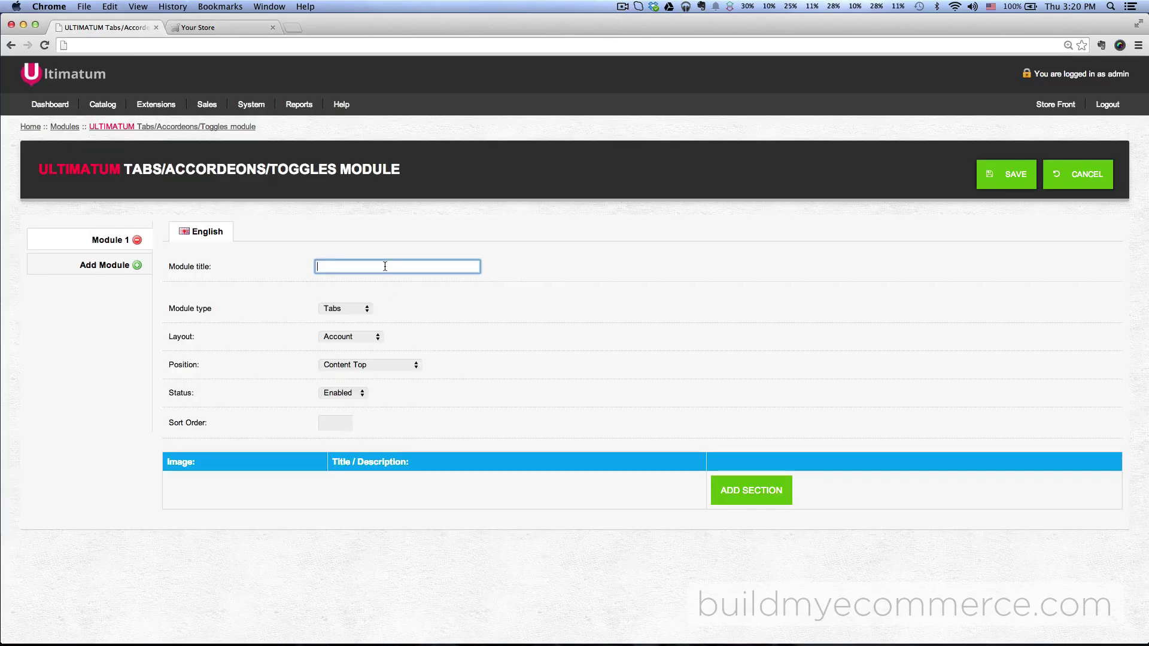
{"action": "type", "text": "The future is here"}
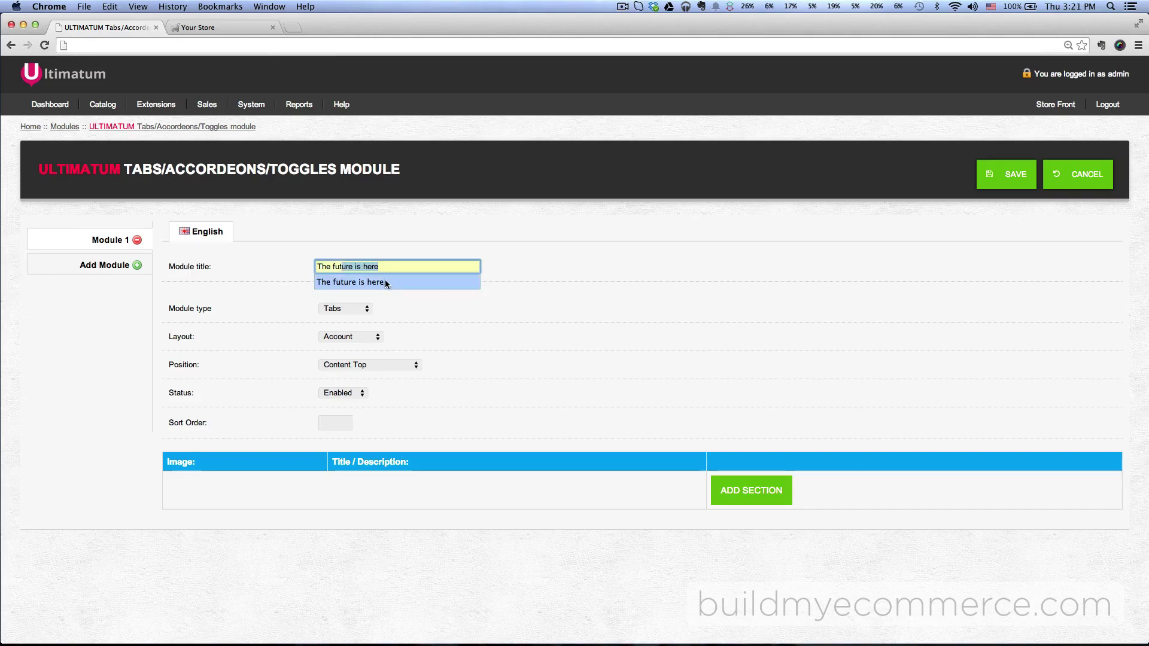
{"action": "left_click", "coordinate": [386, 280]}
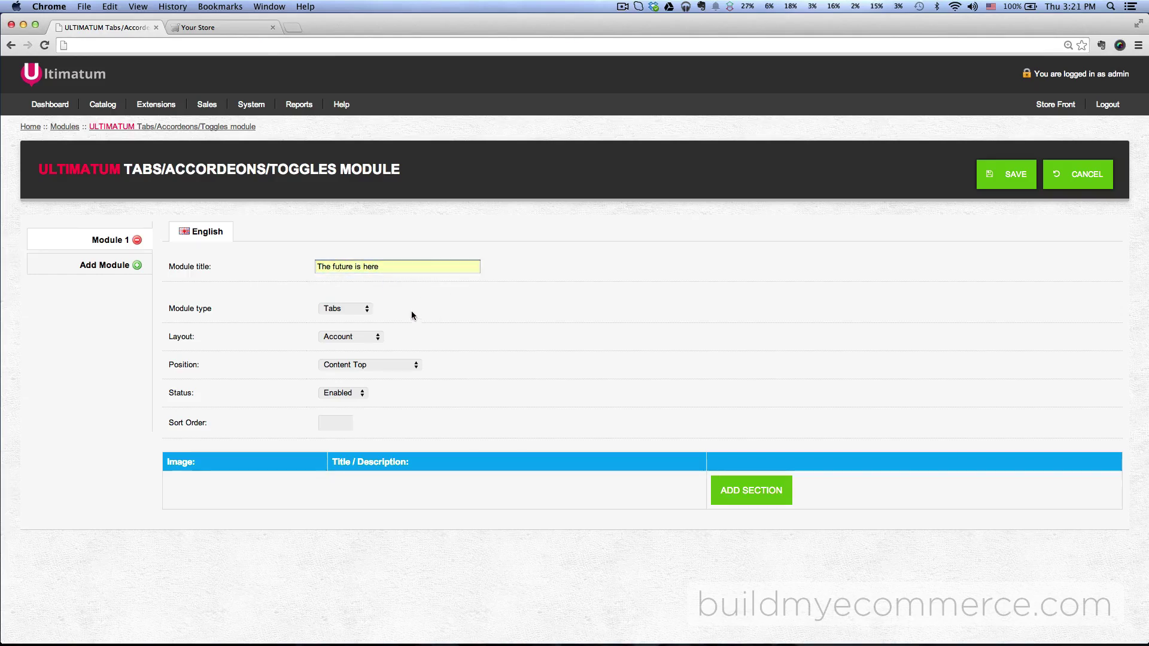
Keep the module type as Tabs, place it on the Home layout, and set sort order 1
{"action": "left_click", "coordinate": [346, 308]}
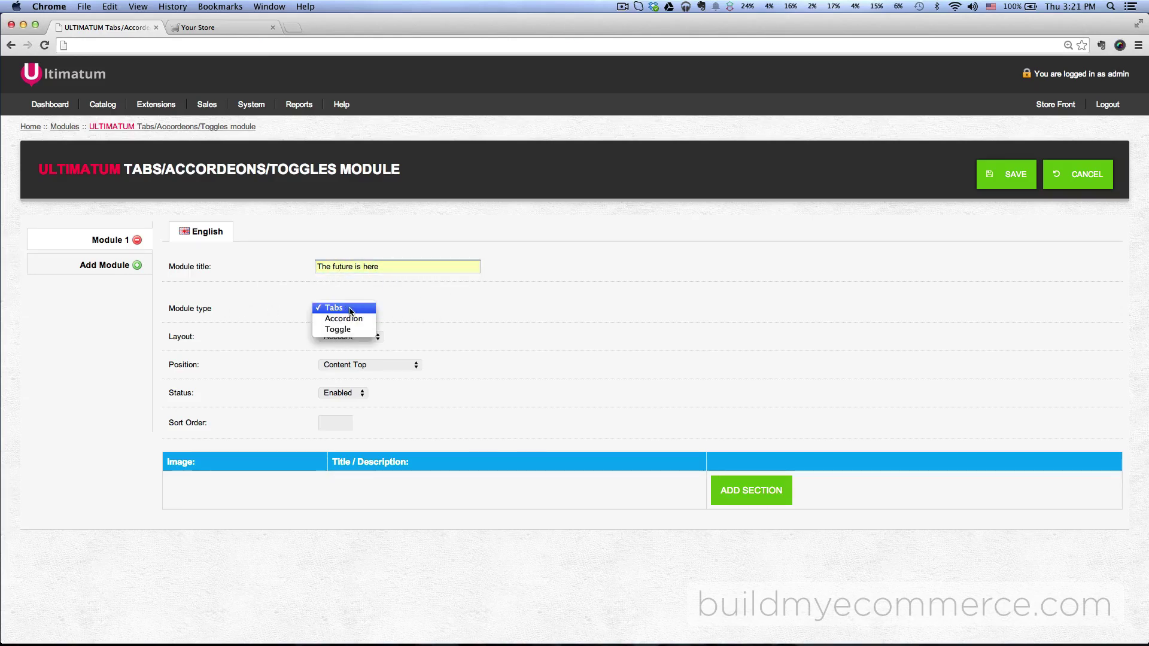
{"action": "left_click", "coordinate": [397, 313]}
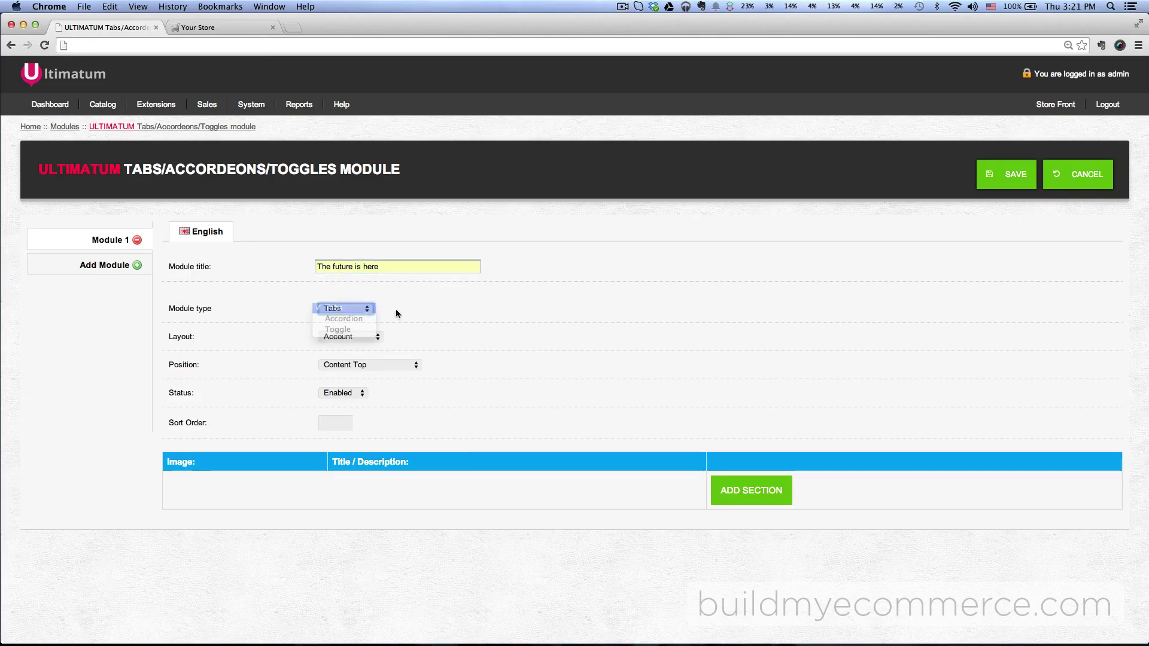
{"action": "left_click", "coordinate": [365, 336]}
{"action": "left_click", "coordinate": [365, 411]}
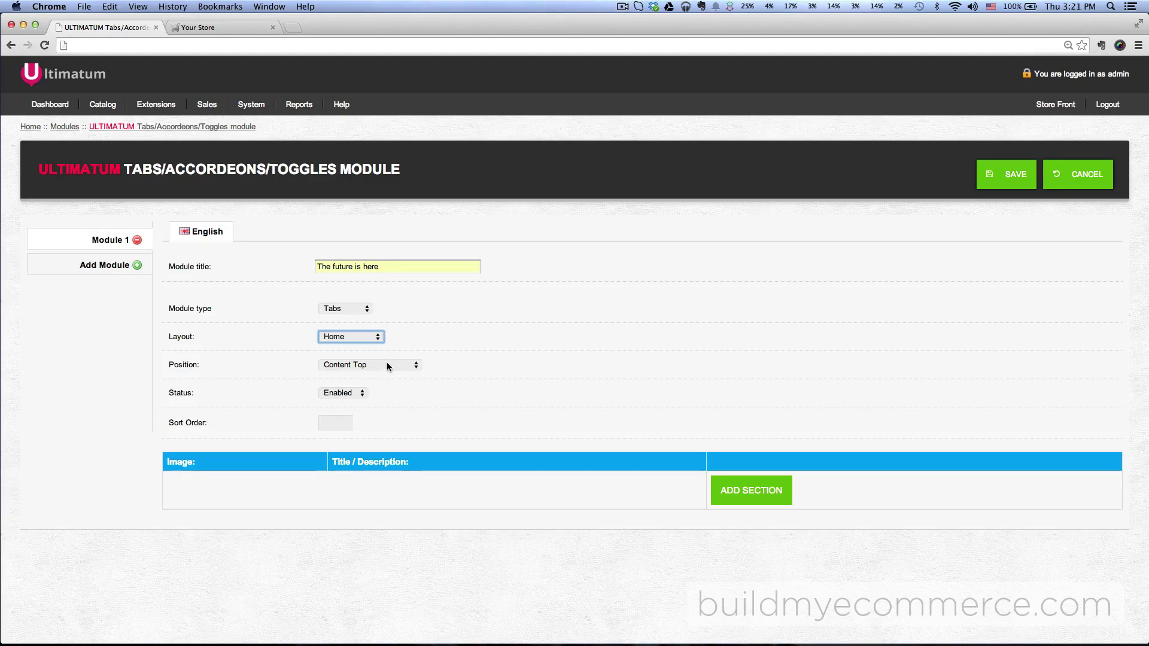
{"action": "left_click", "coordinate": [337, 423]}
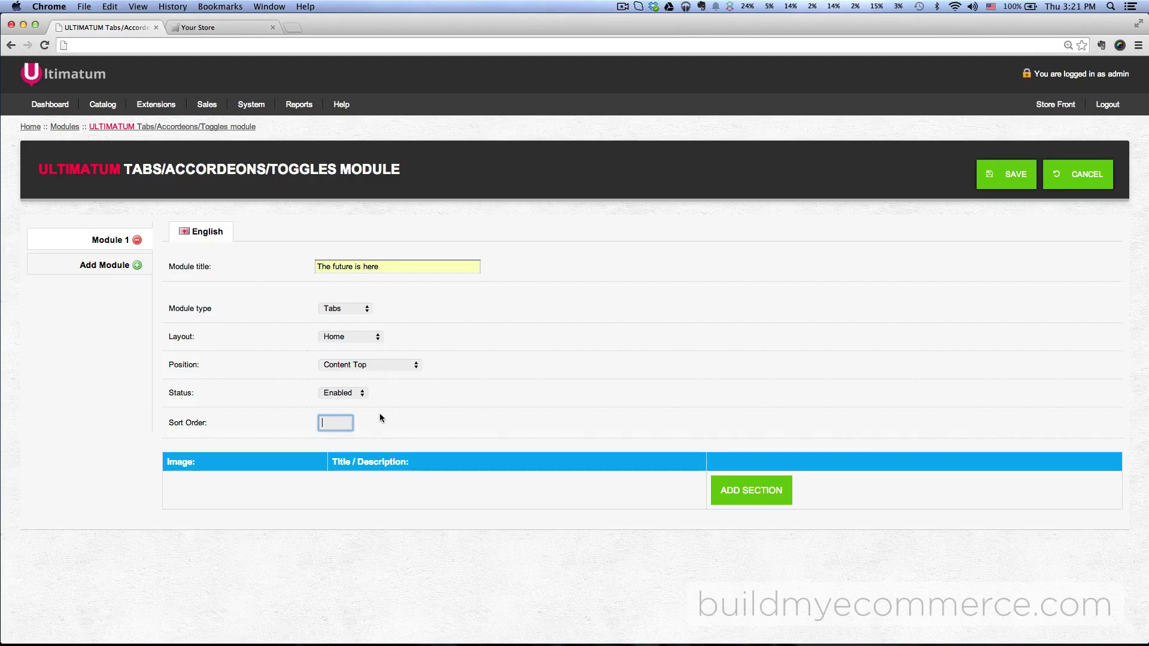
{"action": "type", "text": "1"}
{"action": "left_click", "coordinate": [459, 404]}
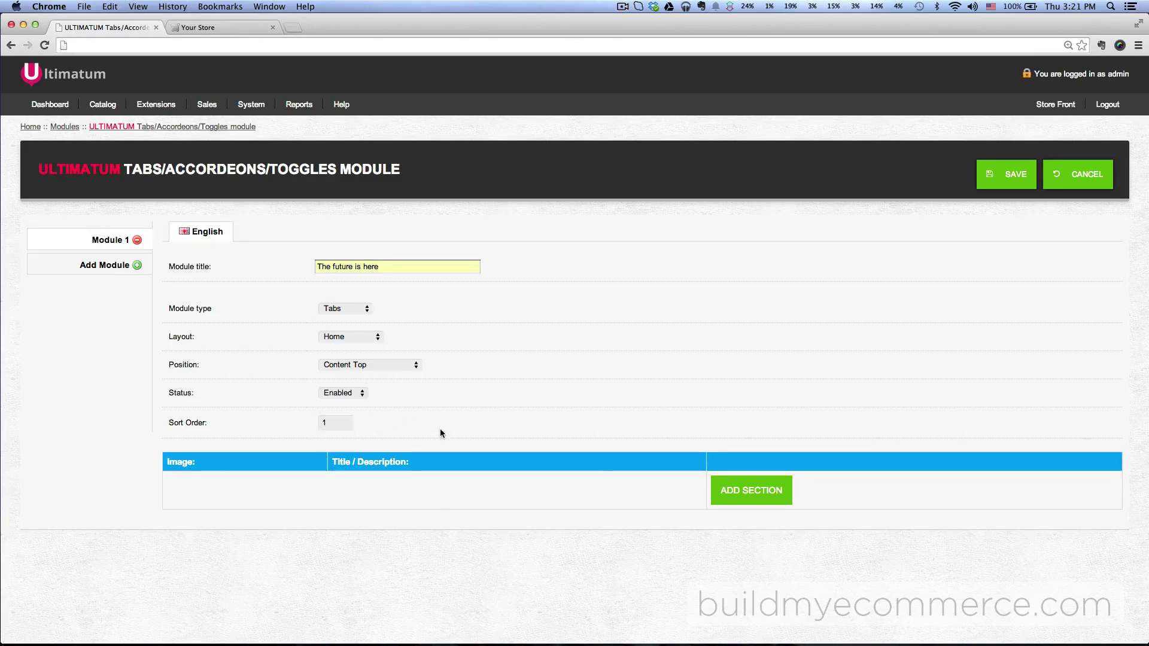
Add a first tab section titled 'About Ultimatum'
{"action": "left_click", "coordinate": [752, 494]}
{"action": "scroll", "coordinate": [688, 490], "scroll_direction": "down", "scroll_amount": 5}
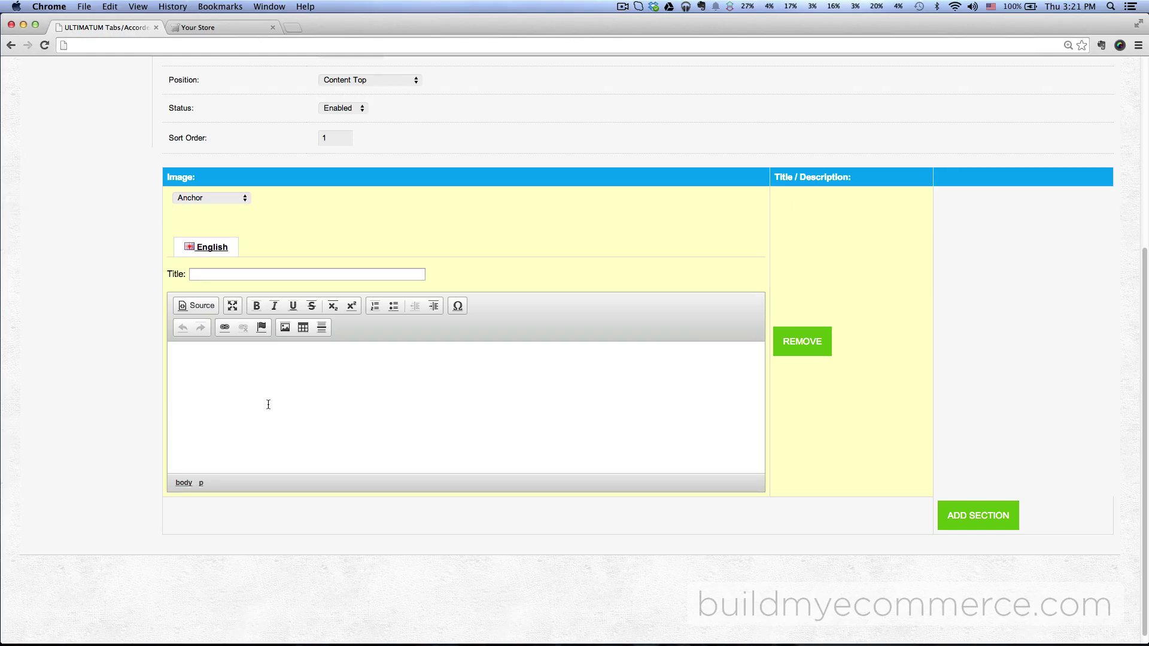
{"action": "left_click", "coordinate": [223, 24]}
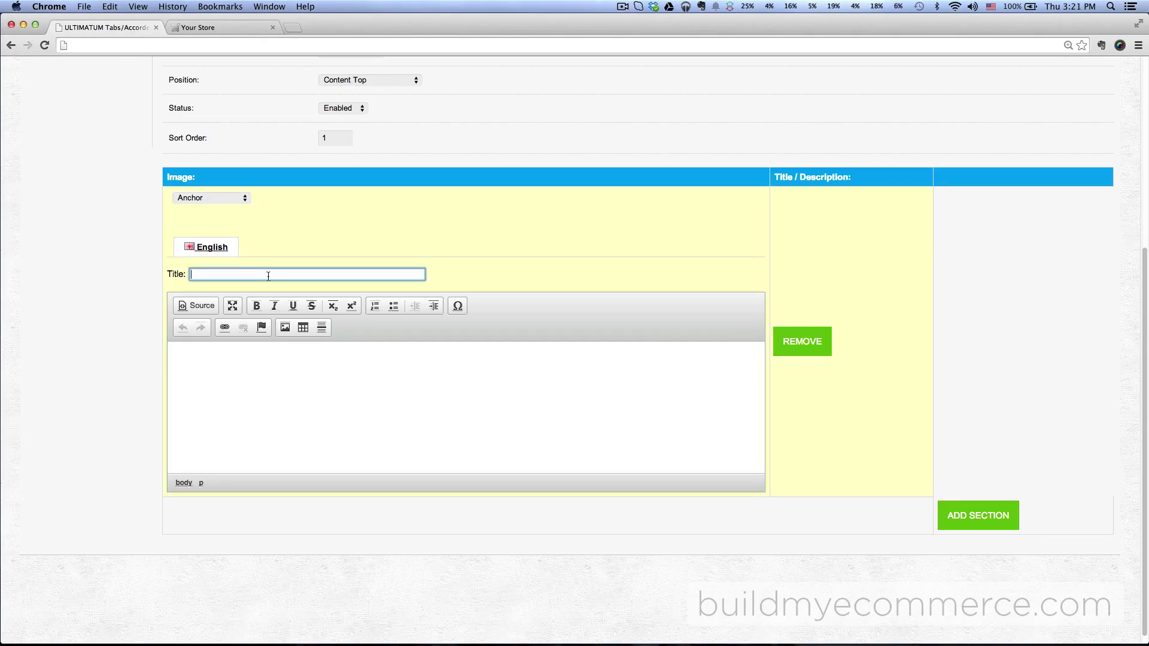
{"action": "type", "text": "A"}
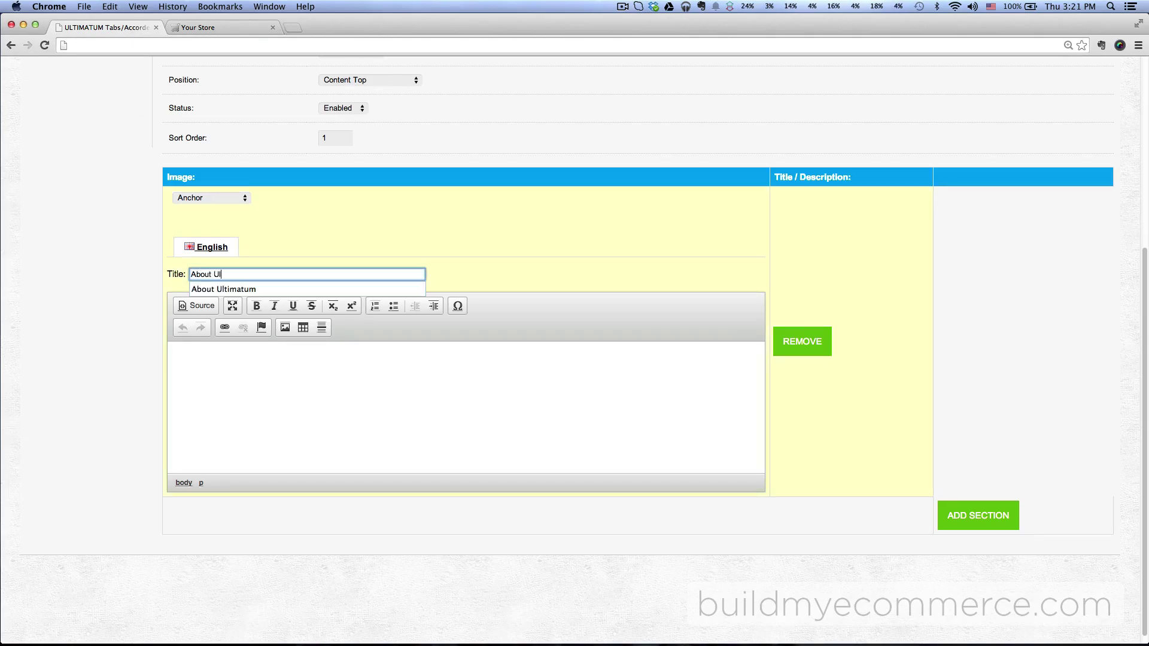
{"action": "type", "text": "bout Ul"}
{"action": "left_click", "coordinate": [228, 291]}
Give the About Ultimatum section the Megaphone icon and focus its content editor
{"action": "scroll", "coordinate": [127, 267], "scroll_direction": "down", "scroll_amount": 1}
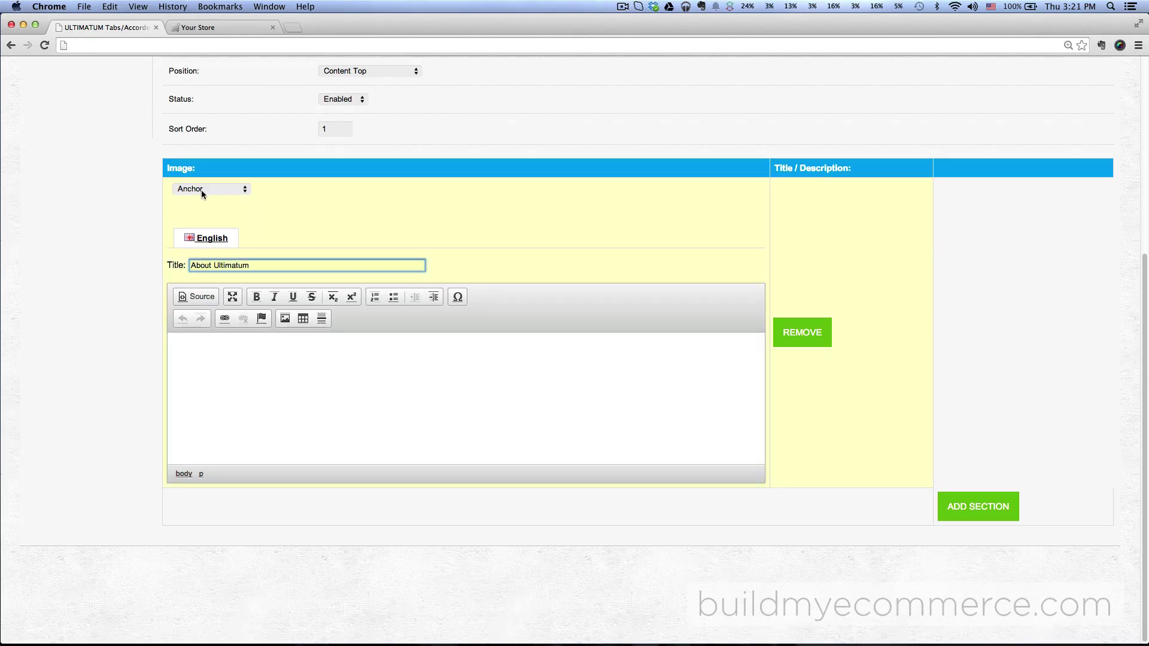
{"action": "left_click", "coordinate": [225, 27]}
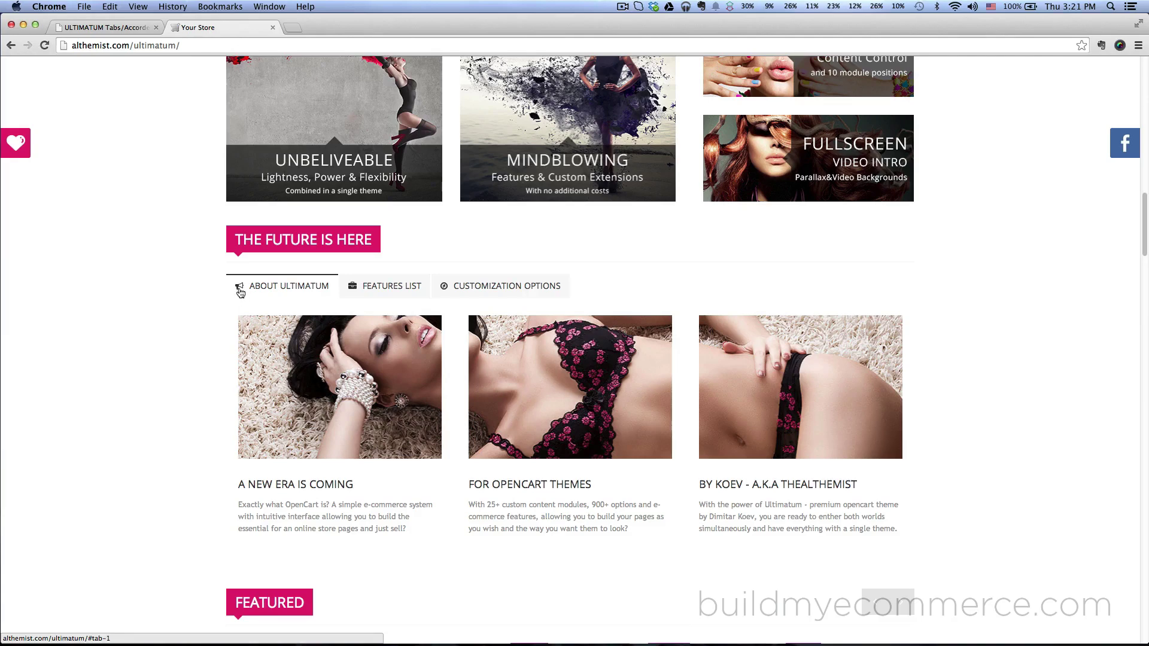
{"action": "left_click", "coordinate": [116, 31]}
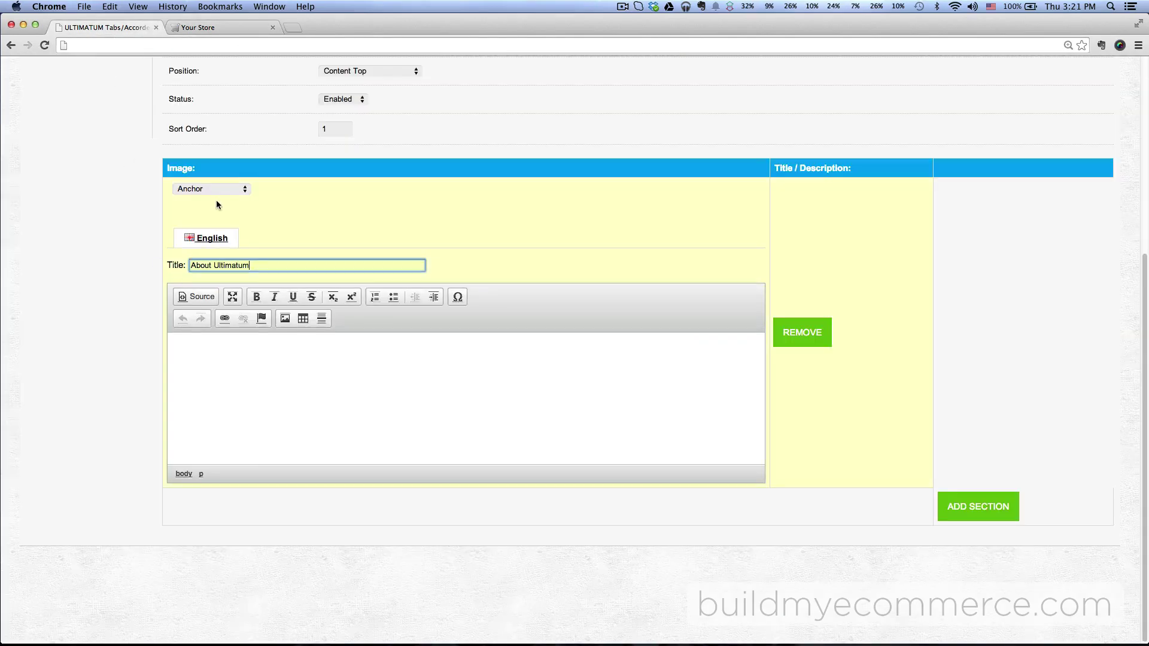
{"action": "left_click", "coordinate": [217, 192]}
{"action": "scroll", "coordinate": [204, 330], "scroll_direction": "down", "scroll_amount": 10}
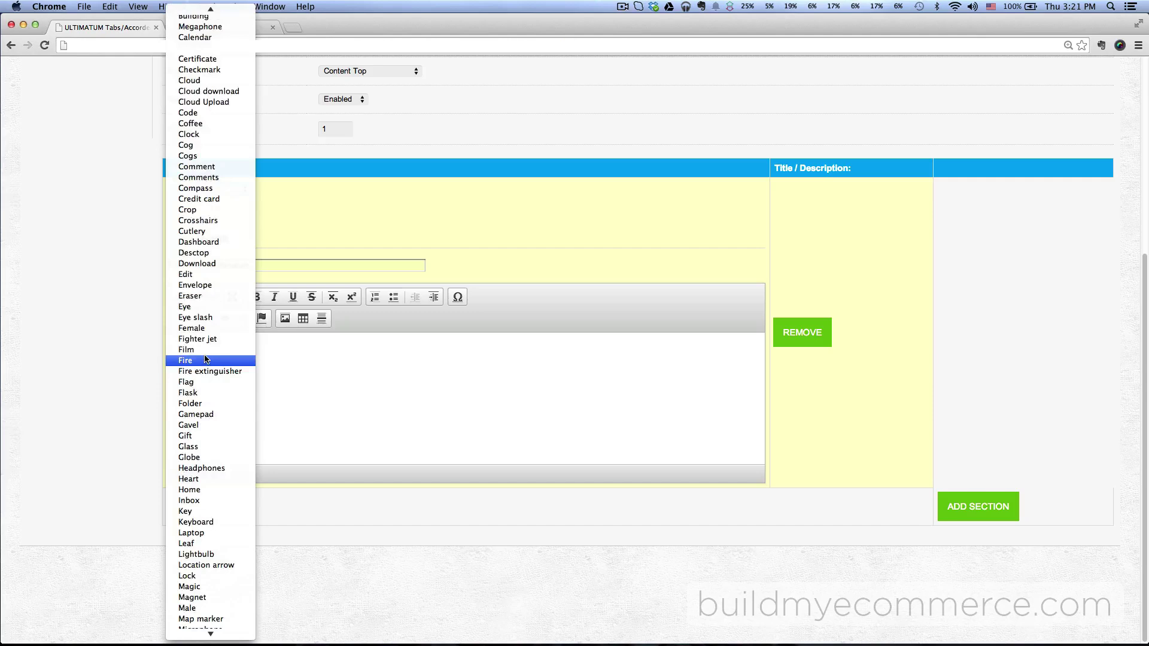
{"action": "scroll", "coordinate": [222, 167], "scroll_direction": "up", "scroll_amount": 5}
{"action": "left_click", "coordinate": [223, 163]}
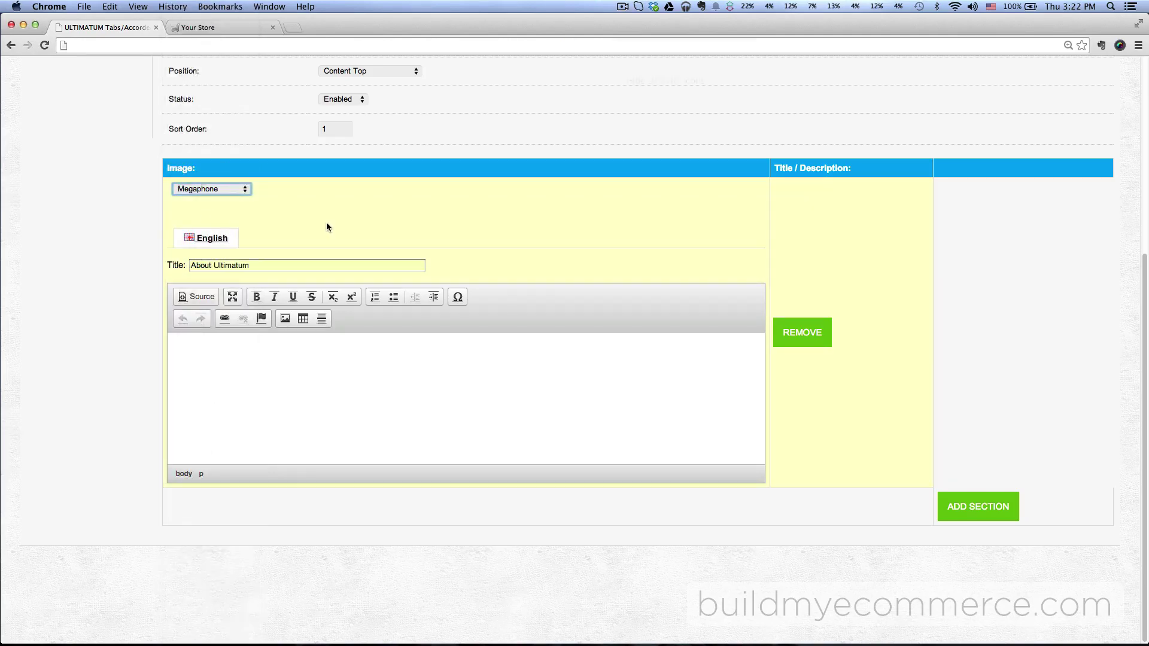
{"action": "left_click", "coordinate": [214, 345]}
Paste the three-column image-and-text HTML into About Ultimatum's Source view, check the images, then save the module
{"action": "left_click", "coordinate": [192, 299]}
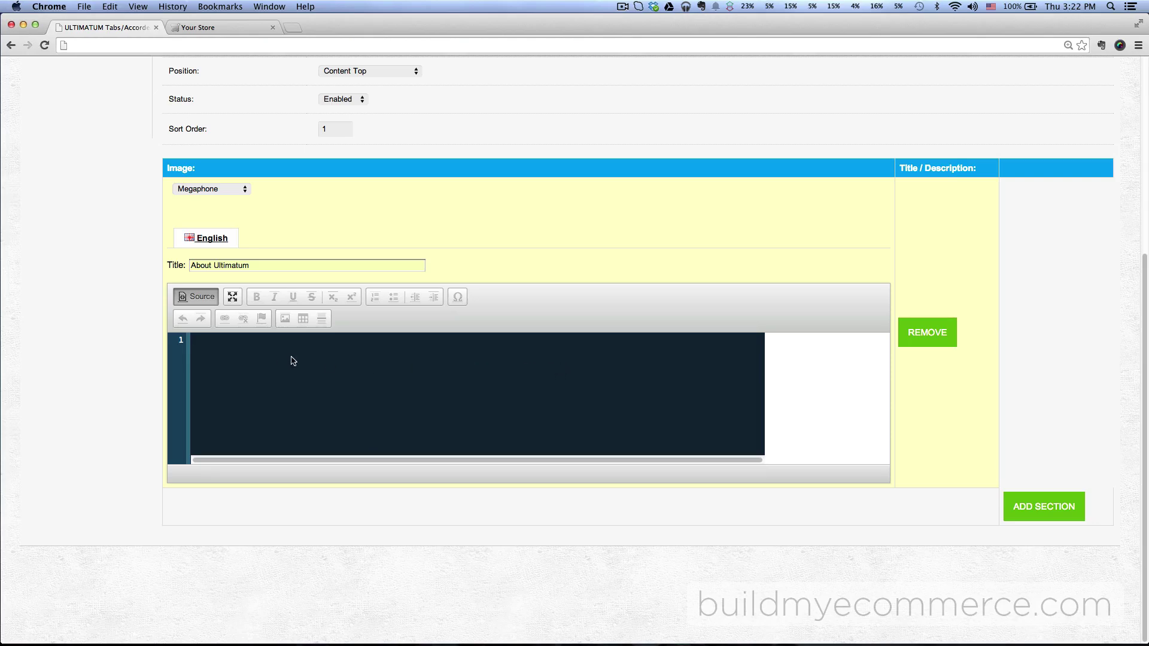
{"action": "key", "text": "super+v"}
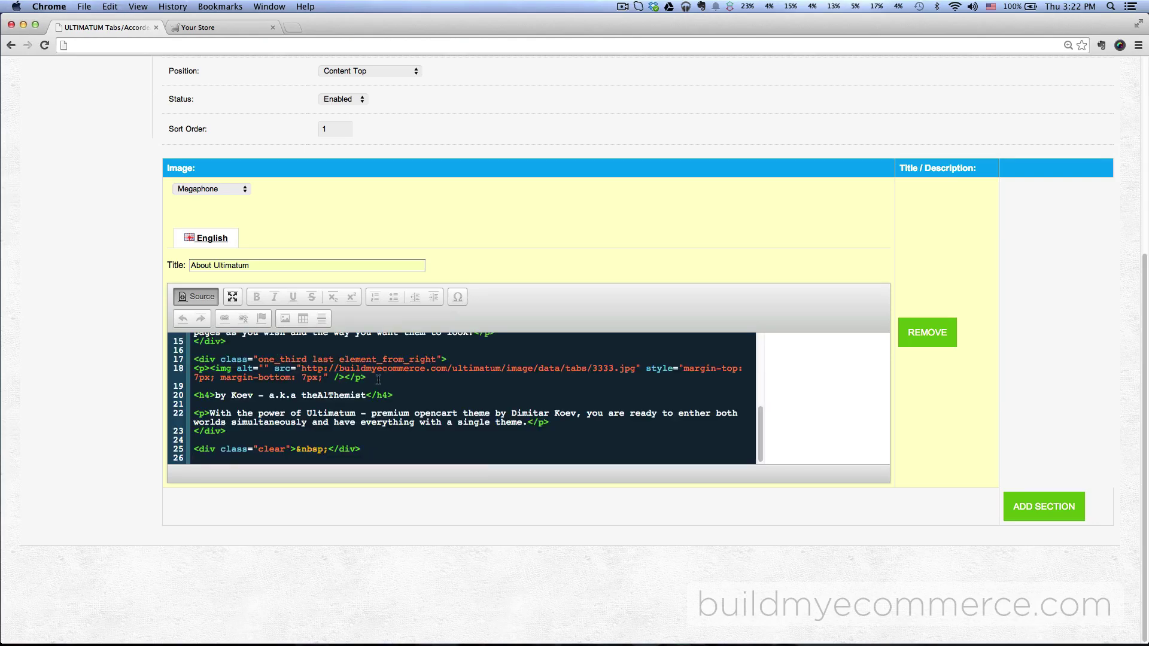
{"action": "scroll", "coordinate": [379, 380], "scroll_direction": "up", "scroll_amount": 5}
{"action": "left_click", "coordinate": [199, 297]}
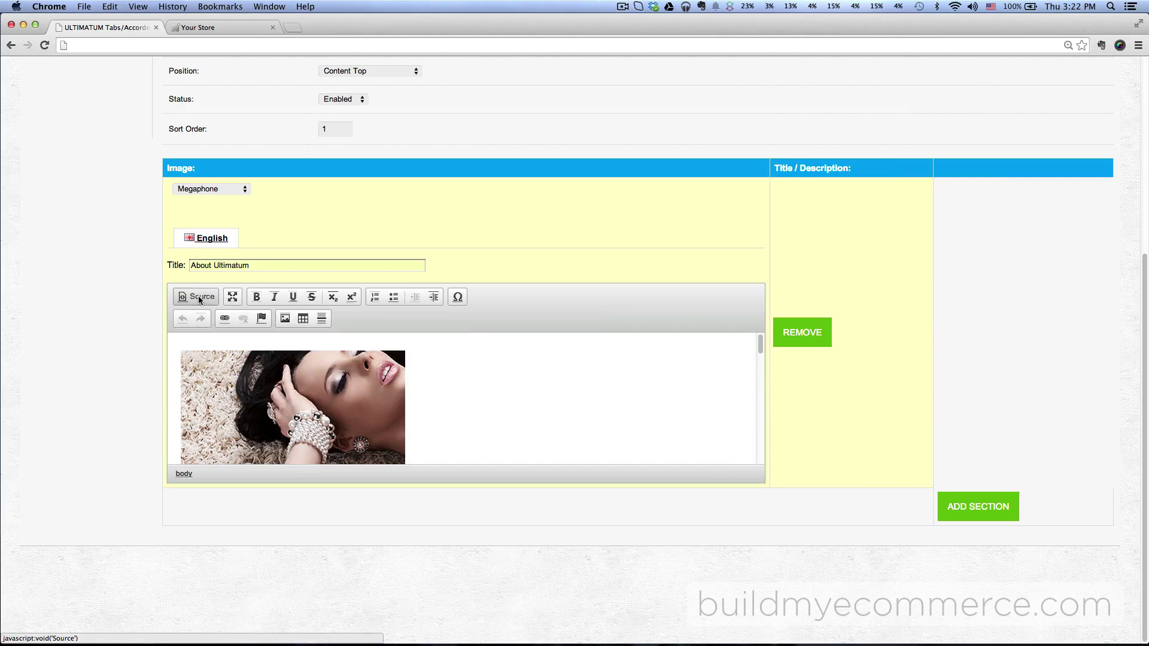
{"action": "scroll", "coordinate": [551, 398], "scroll_direction": "down", "scroll_amount": 10}
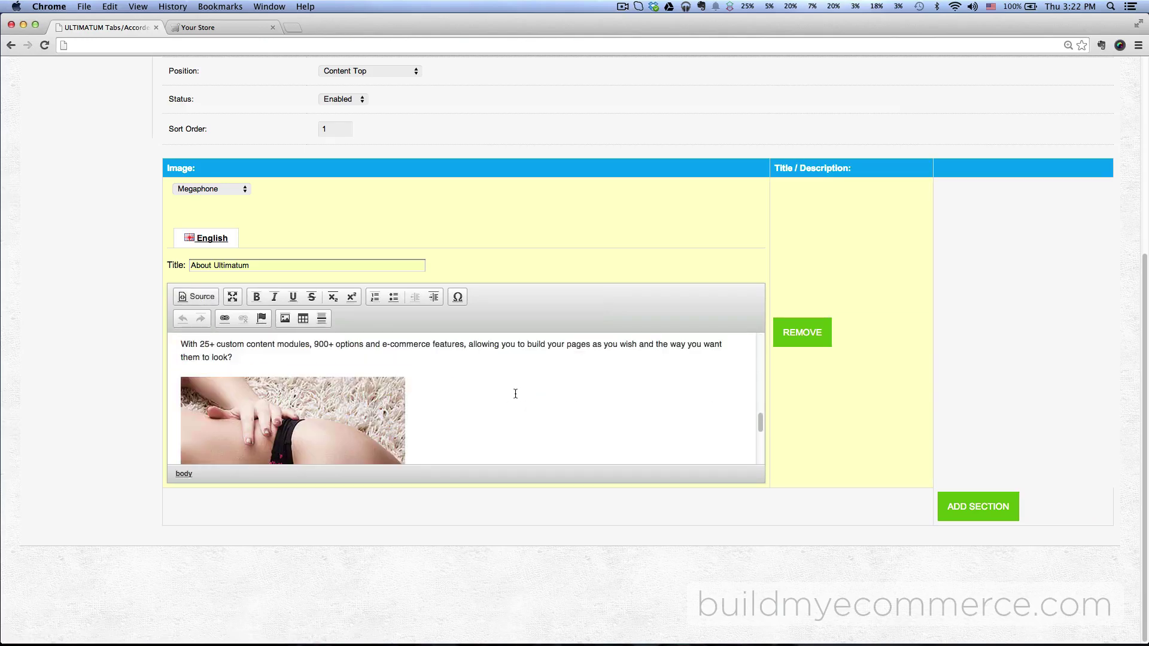
{"action": "scroll", "coordinate": [515, 393], "scroll_direction": "down", "scroll_amount": 10}
{"action": "scroll", "coordinate": [516, 393], "scroll_direction": "up", "scroll_amount": 10}
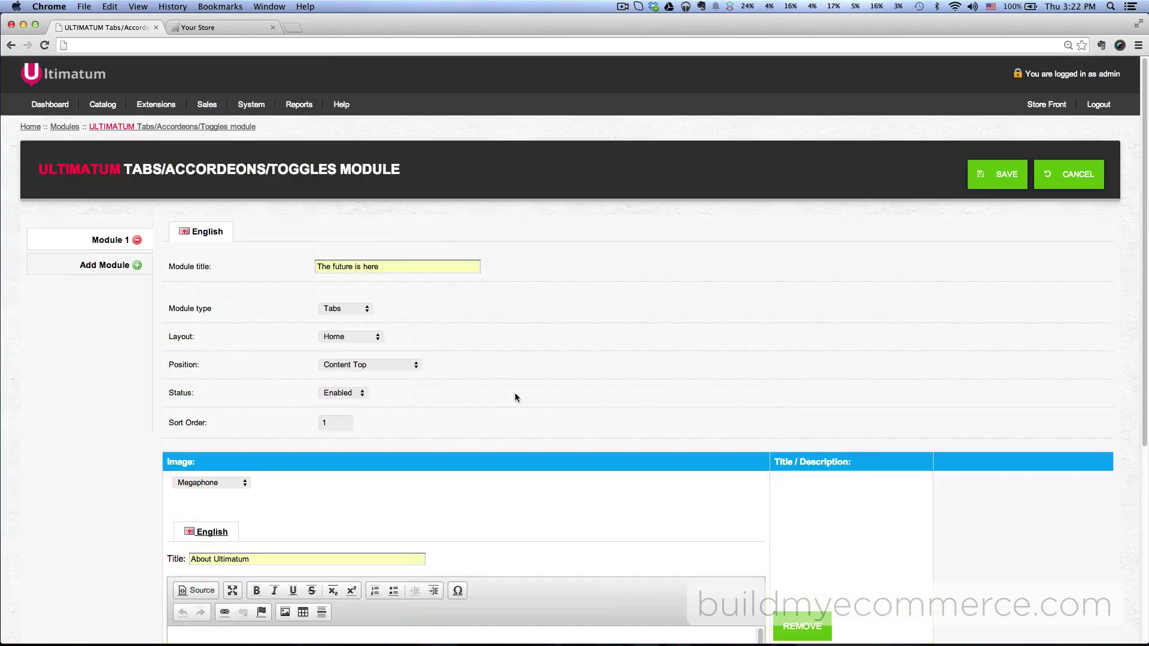
{"action": "scroll", "coordinate": [1021, 486], "scroll_direction": "down", "scroll_amount": 5}
{"action": "scroll", "coordinate": [1017, 486], "scroll_direction": "up", "scroll_amount": 5}
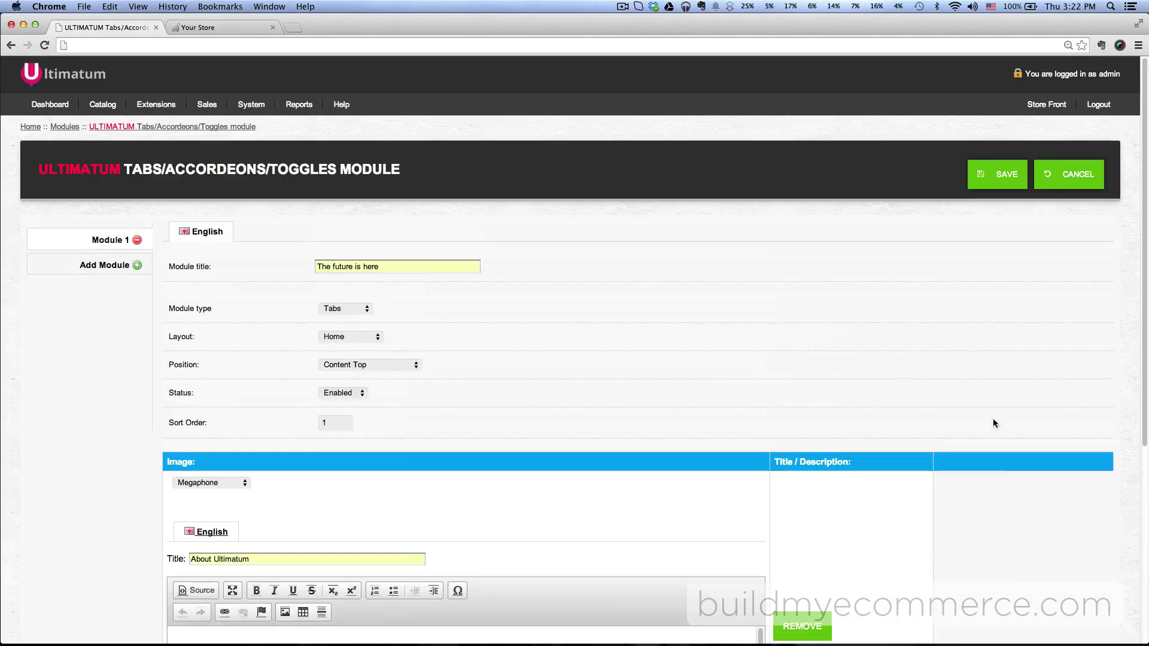
{"action": "left_click", "coordinate": [1002, 181]}
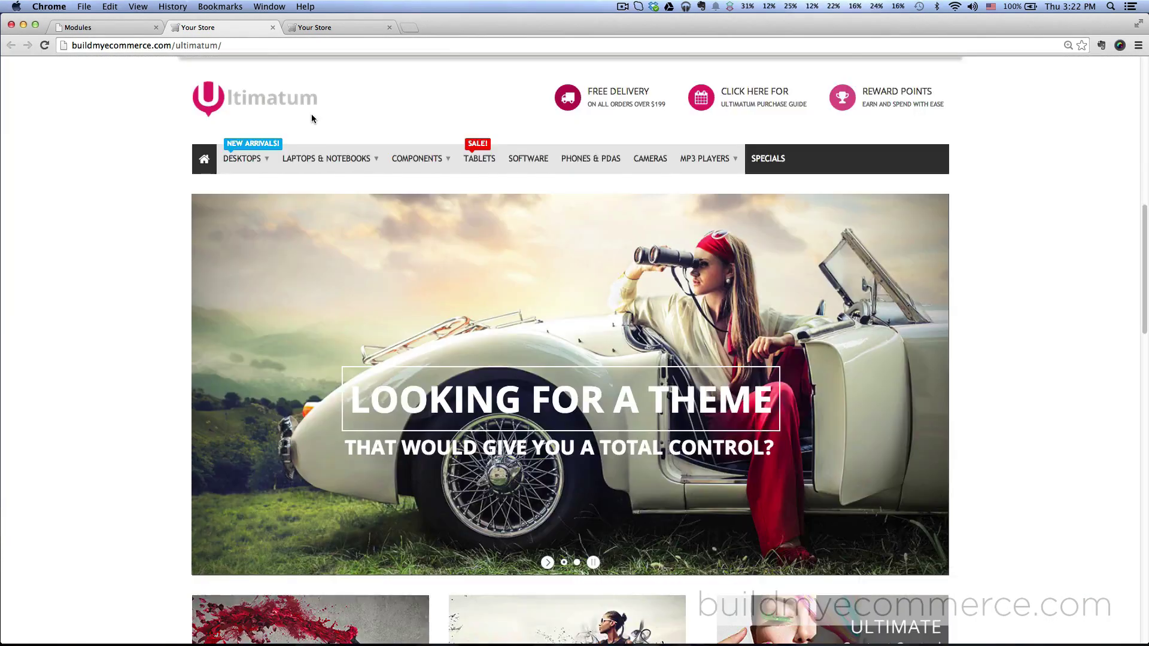
{"action": "scroll", "coordinate": [312, 117], "scroll_direction": "down", "scroll_amount": 1}
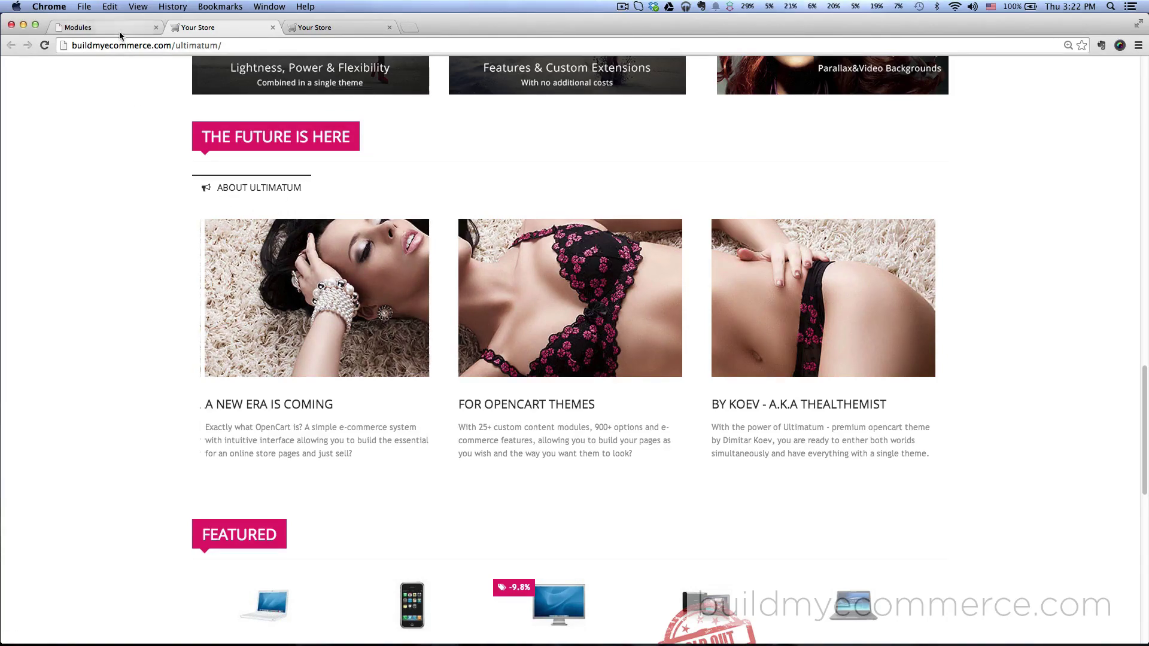
Check the storefront's The Future Is Here block with its About Ultimatum tab, then return to admin Modules
{"action": "left_click", "coordinate": [74, 27]}
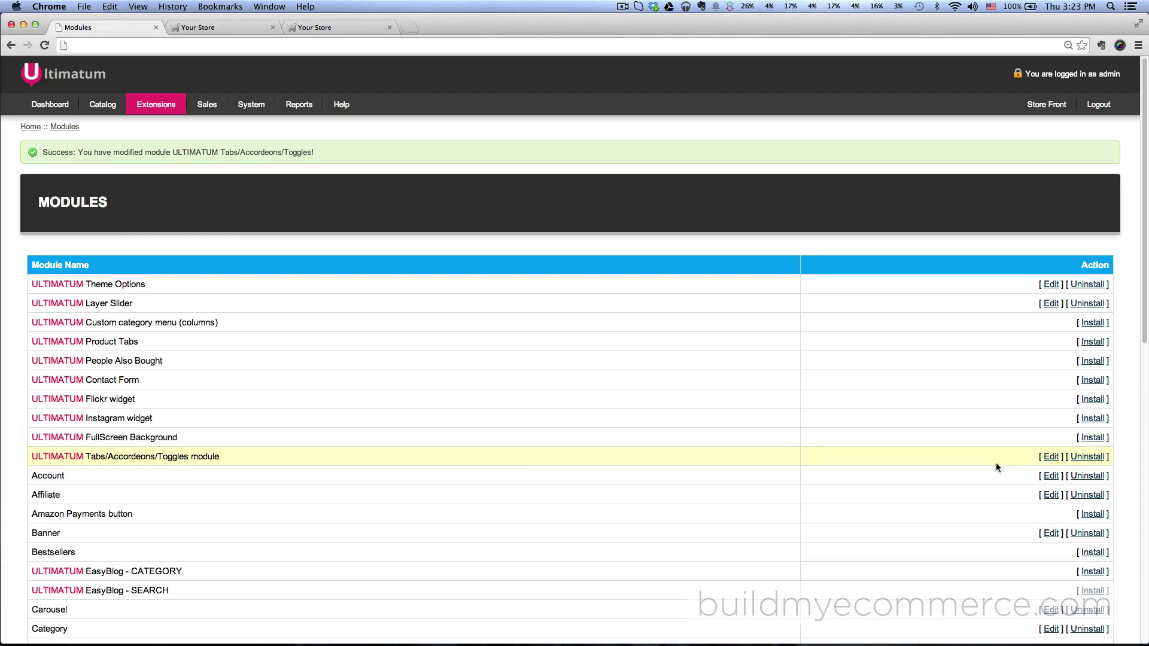
Reopen the Tabs/Accordeons/Toggles module and switch the About Ultimatum content to HTML source
{"action": "left_click", "coordinate": [1050, 457]}
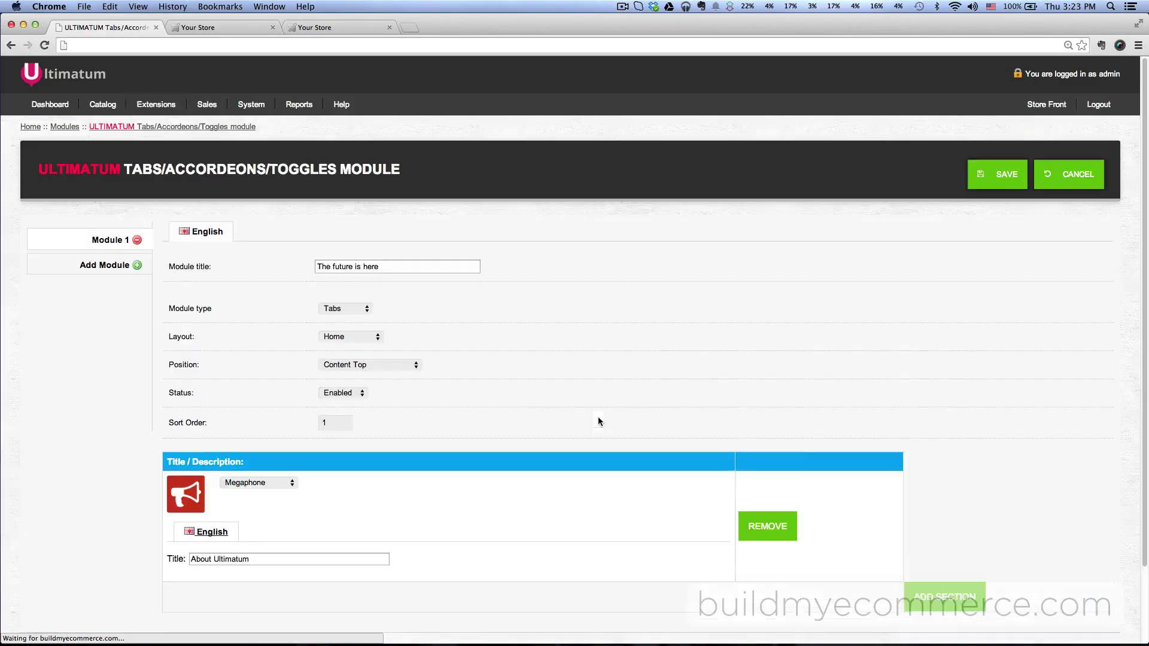
{"action": "scroll", "coordinate": [414, 379], "scroll_direction": "down", "scroll_amount": 5}
{"action": "left_click", "coordinate": [196, 304]}
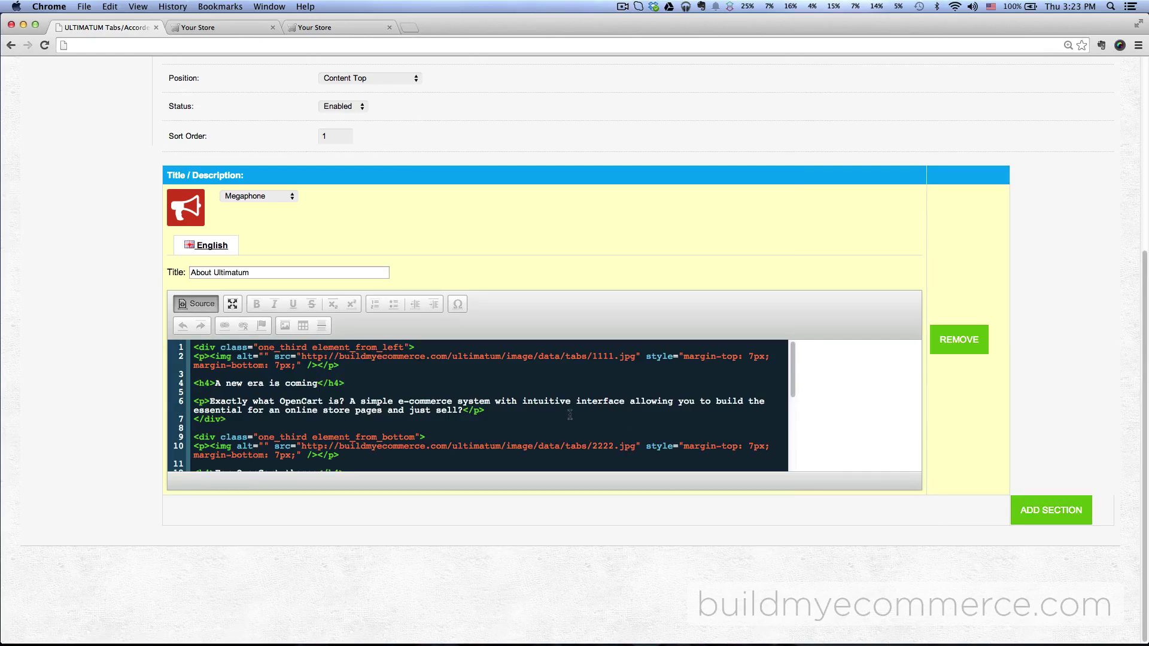
{"action": "left_click", "coordinate": [197, 27]}
{"action": "left_click", "coordinate": [107, 26]}
Select the first image's URL in the HTML and scroll through the three-column source
{"action": "left_click_drag", "start_coordinate": [213, 356], "coordinate": [529, 356]}
{"action": "left_click_drag", "start_coordinate": [302, 356], "coordinate": [634, 354]}
{"action": "scroll", "coordinate": [558, 385], "scroll_direction": "down", "scroll_amount": 3}
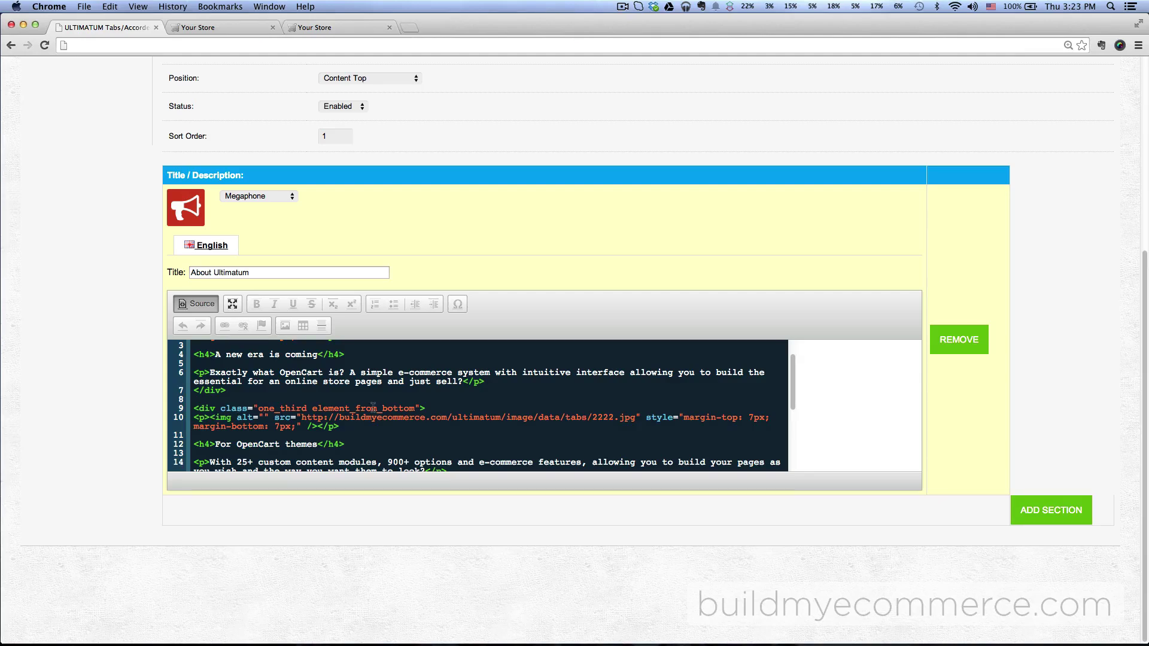
{"action": "scroll", "coordinate": [373, 407], "scroll_direction": "down", "scroll_amount": 5}
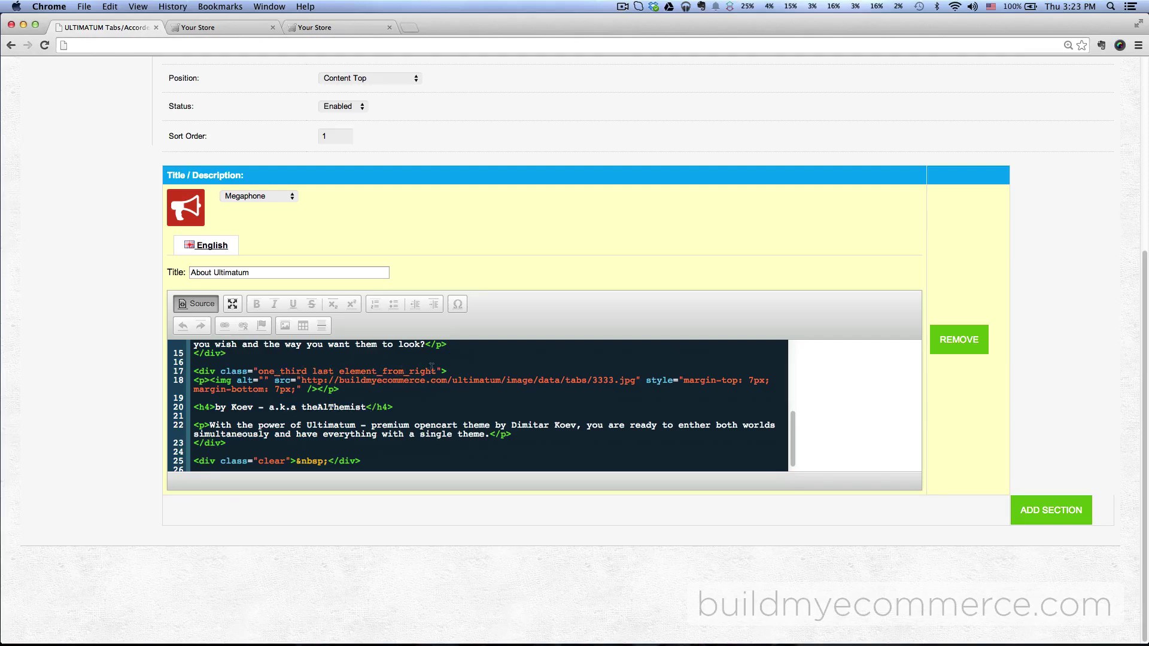
{"action": "scroll", "coordinate": [434, 381], "scroll_direction": "down", "scroll_amount": 1}
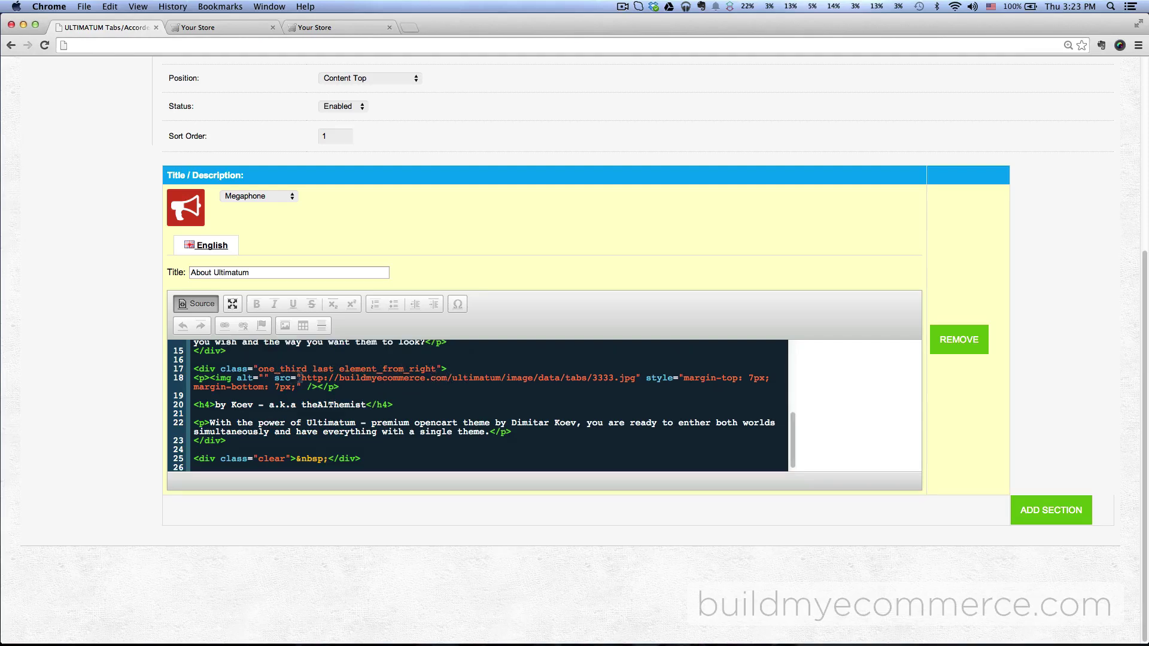
{"action": "scroll", "coordinate": [598, 405], "scroll_direction": "down", "scroll_amount": 1}
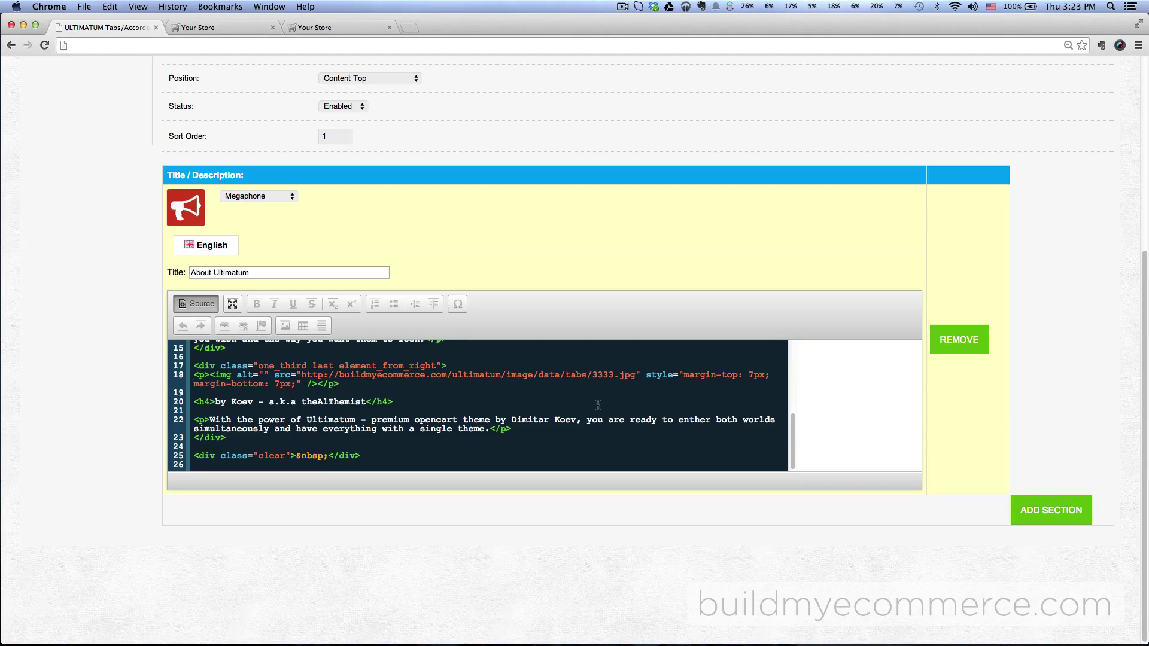
{"action": "scroll", "coordinate": [597, 405], "scroll_direction": "up", "scroll_amount": 5}
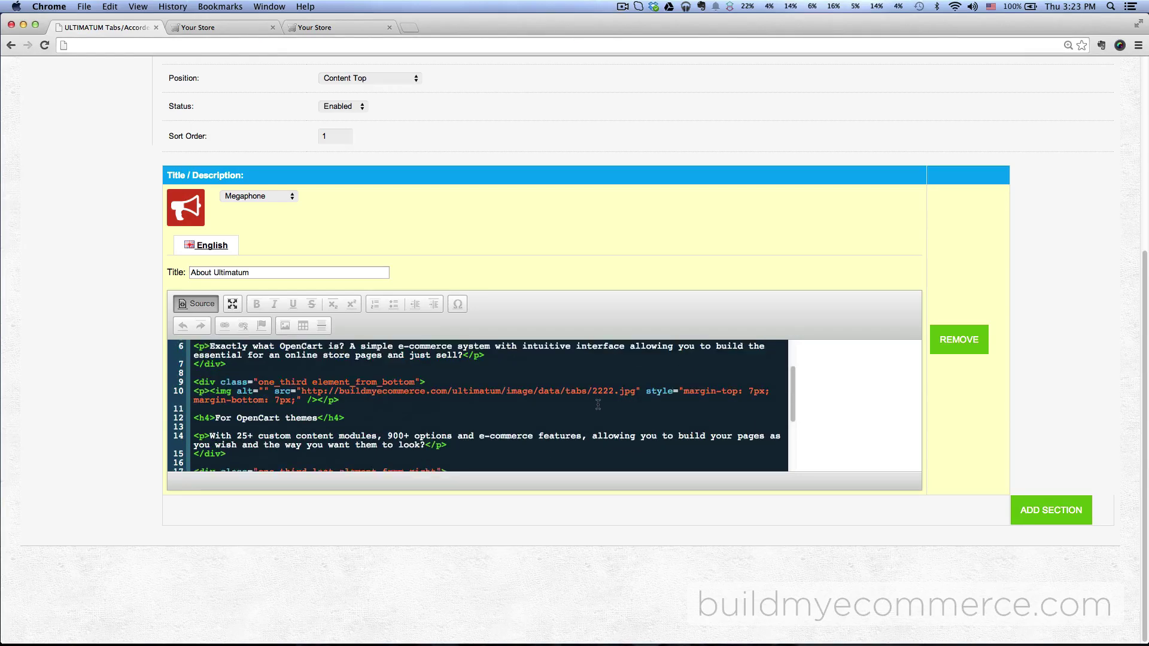
{"action": "scroll", "coordinate": [598, 405], "scroll_direction": "up", "scroll_amount": 1}
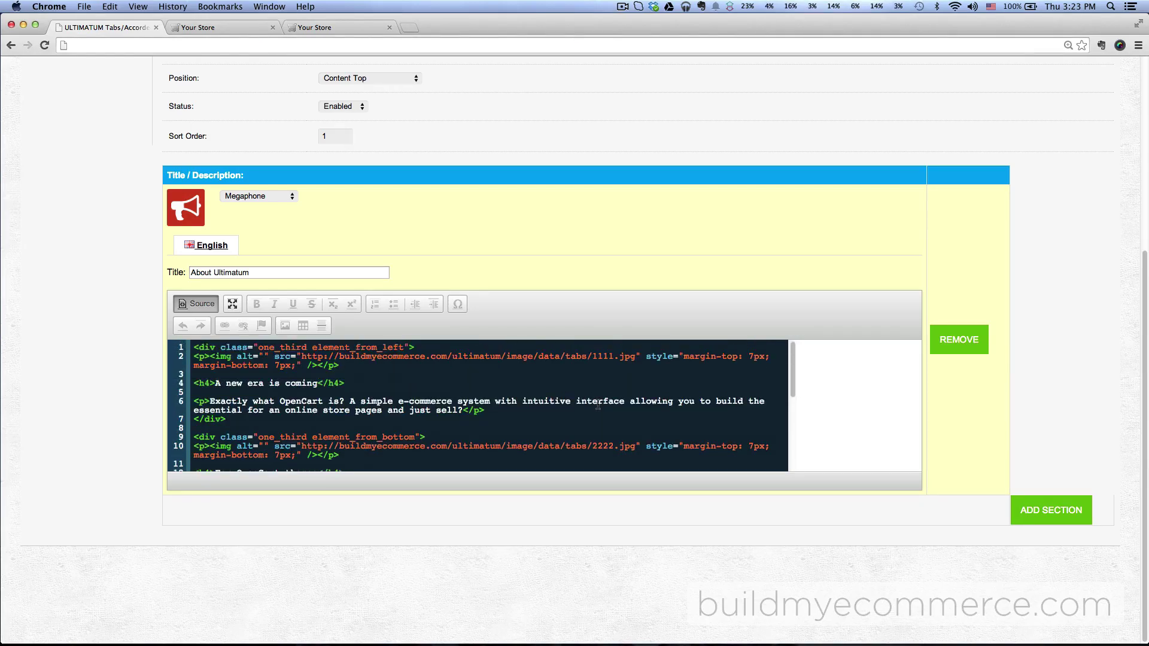
{"action": "scroll", "coordinate": [598, 405], "scroll_direction": "up", "scroll_amount": 1}
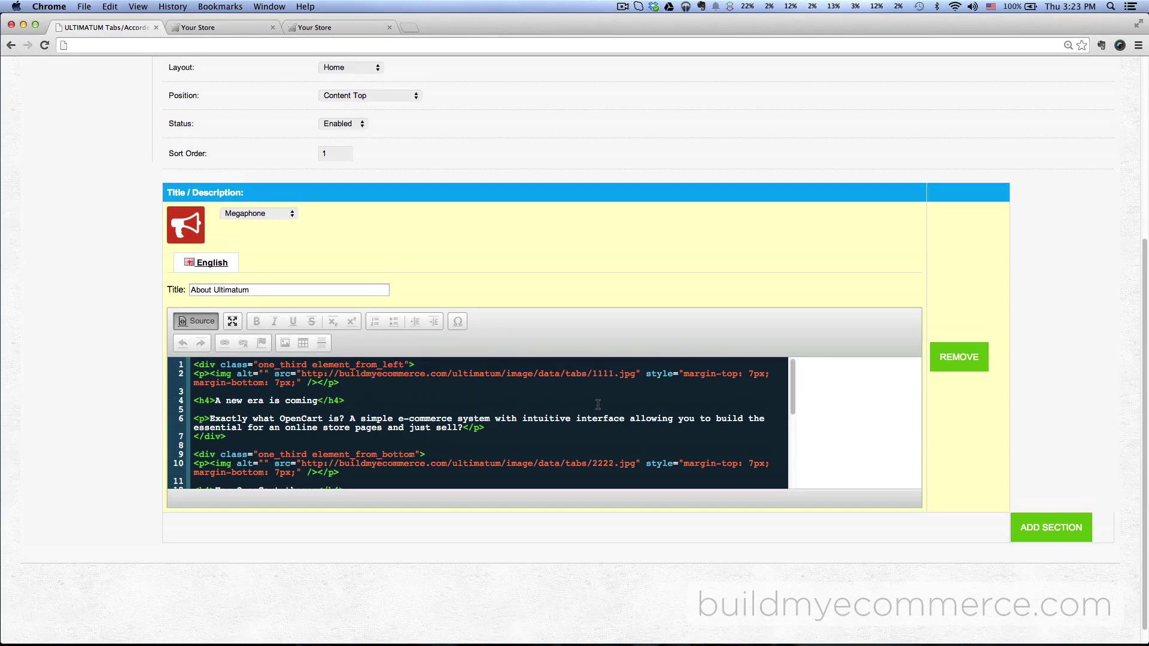
{"action": "left_click", "coordinate": [200, 322]}
{"action": "scroll", "coordinate": [544, 406], "scroll_direction": "down", "scroll_amount": 2}
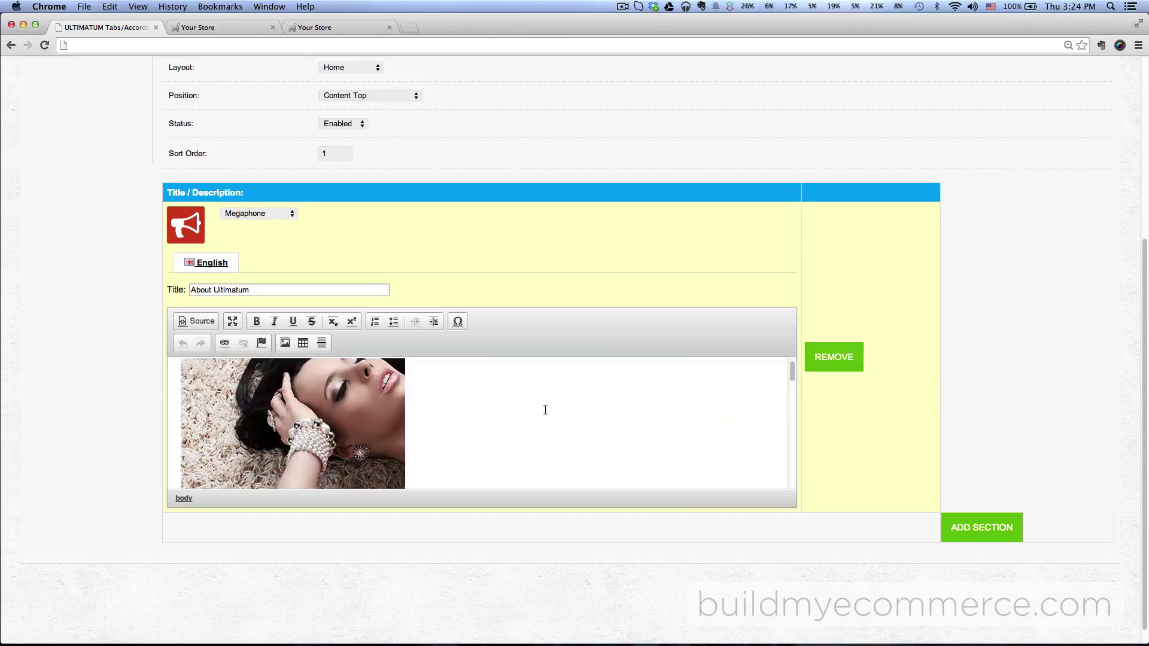
{"action": "scroll", "coordinate": [159, 197], "scroll_direction": "down", "scroll_amount": 1}
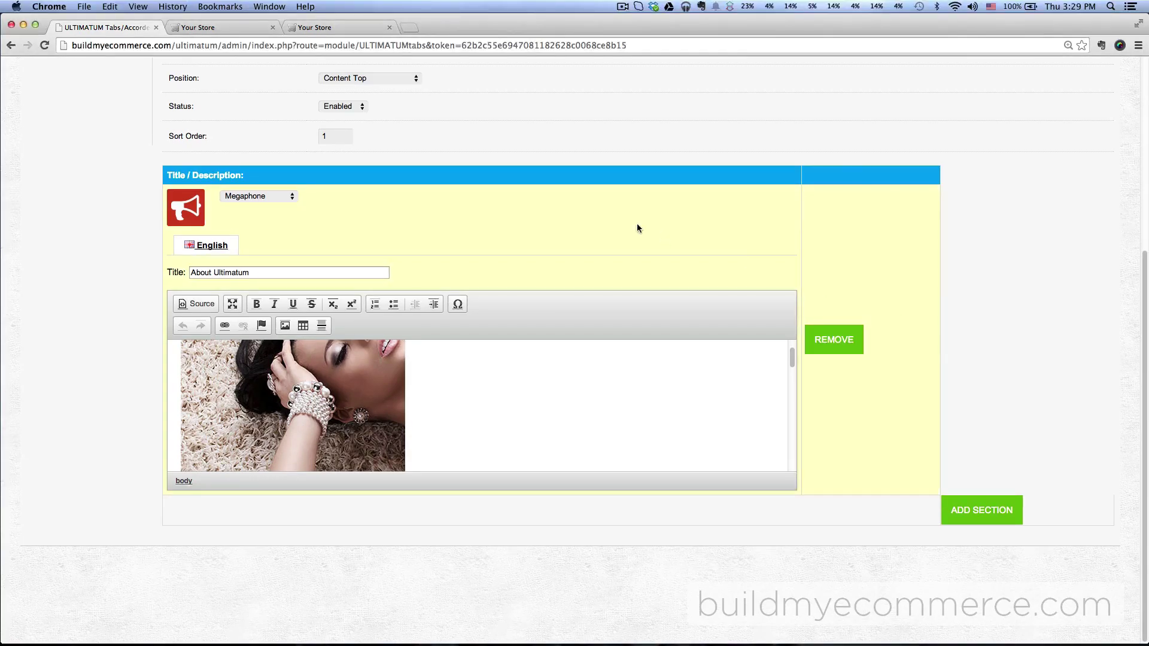
{"action": "left_click", "coordinate": [238, 30]}
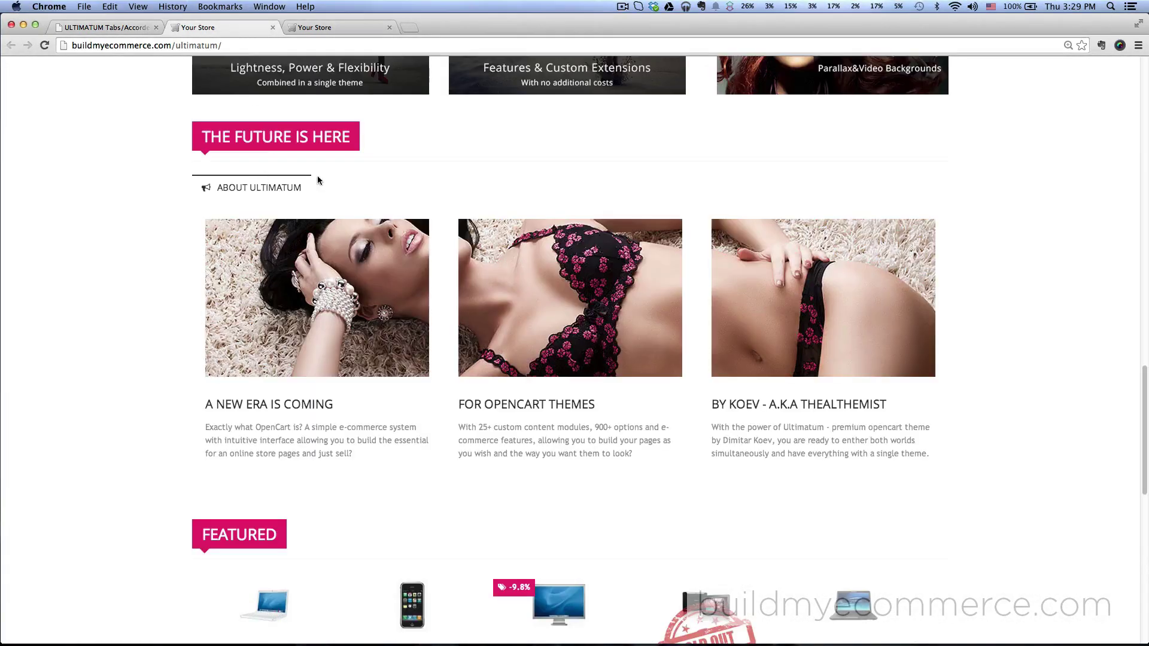
{"action": "left_click", "coordinate": [317, 30]}
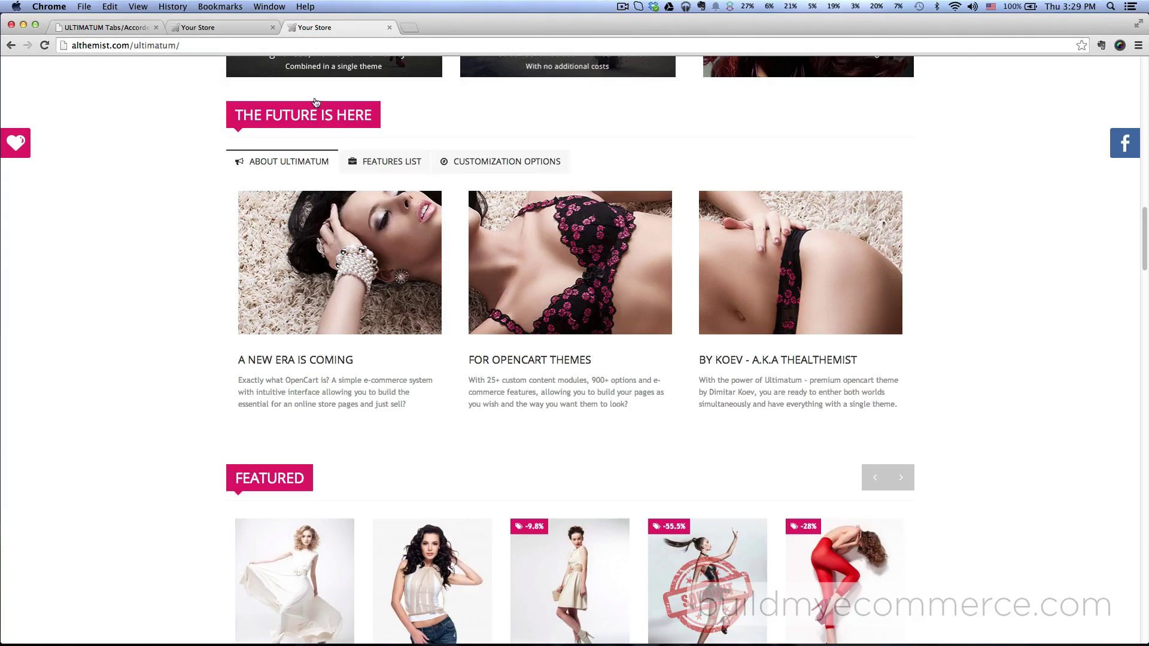
{"action": "left_click", "coordinate": [376, 173]}
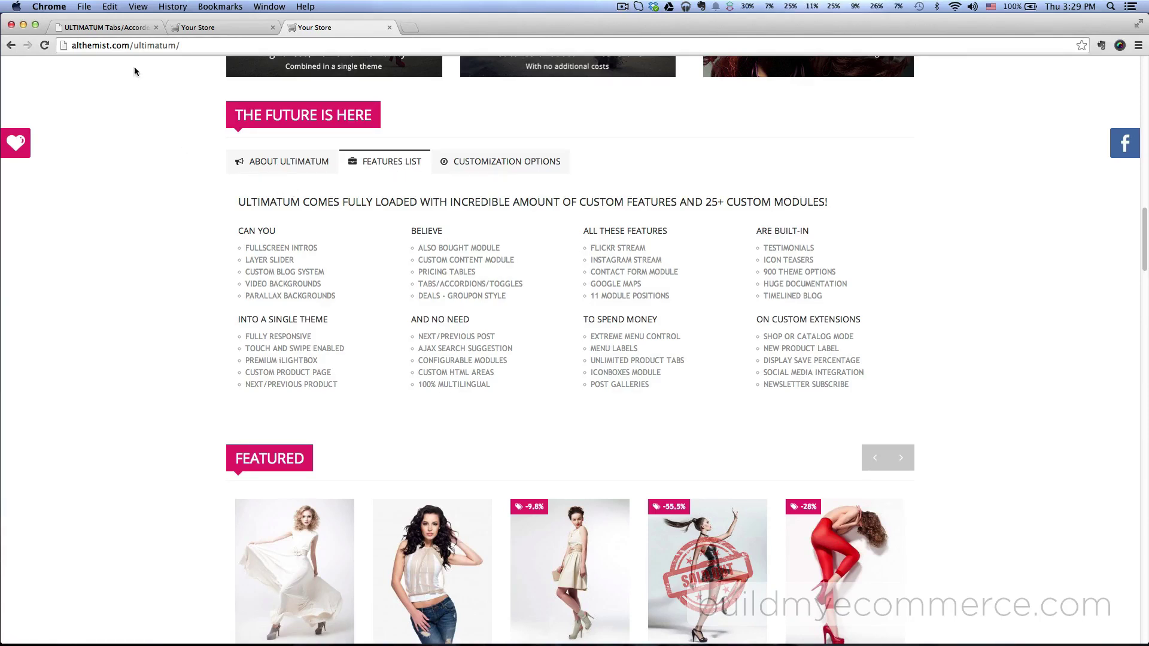
{"action": "left_click", "coordinate": [121, 28]}
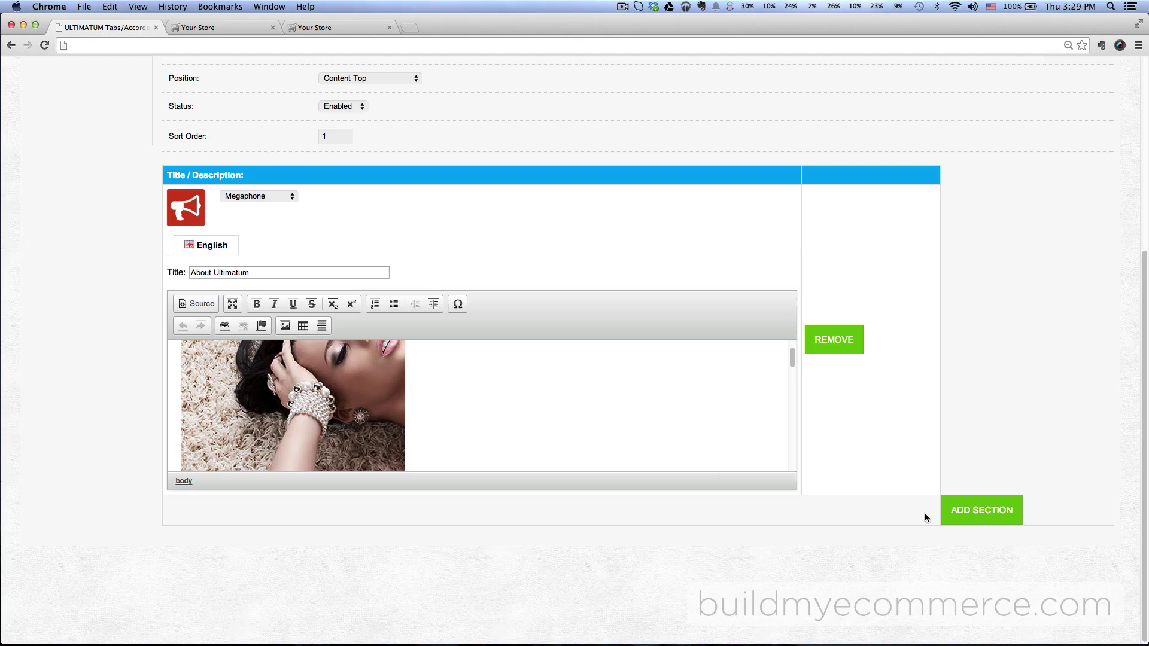
Add a second tab section titled 'Features list'
{"action": "left_click", "coordinate": [969, 511]}
{"action": "scroll", "coordinate": [975, 459], "scroll_direction": "down", "scroll_amount": 5}
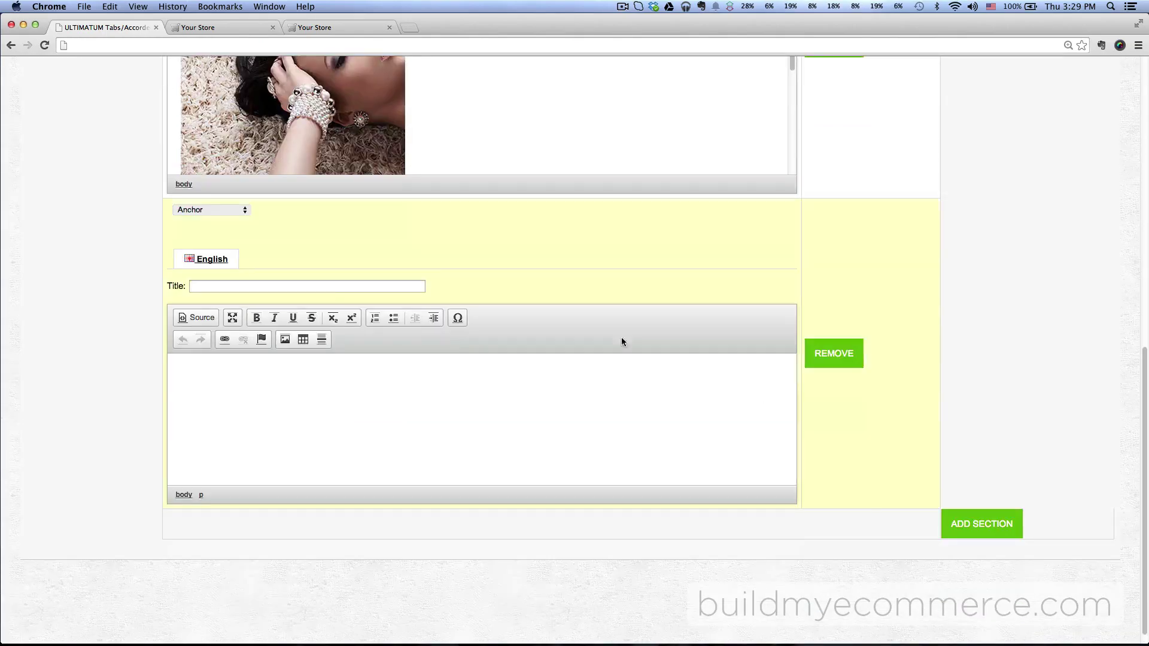
{"action": "left_click", "coordinate": [312, 28]}
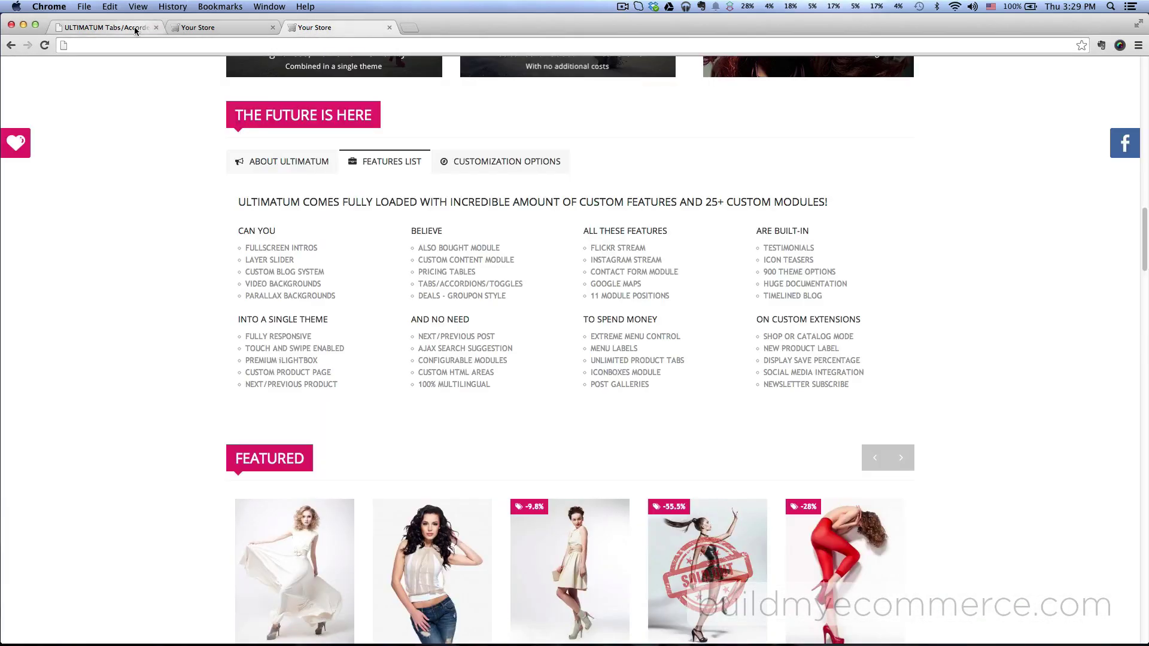
{"action": "left_click", "coordinate": [131, 28]}
{"action": "left_click", "coordinate": [227, 286]}
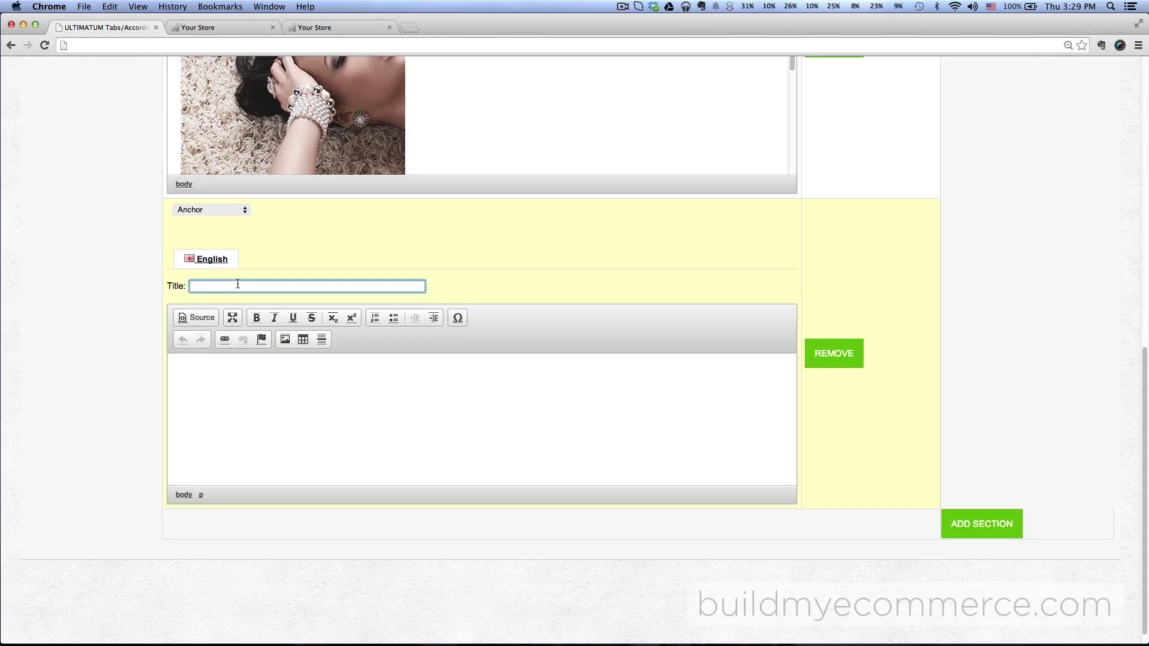
{"action": "type", "text": "Features list"}
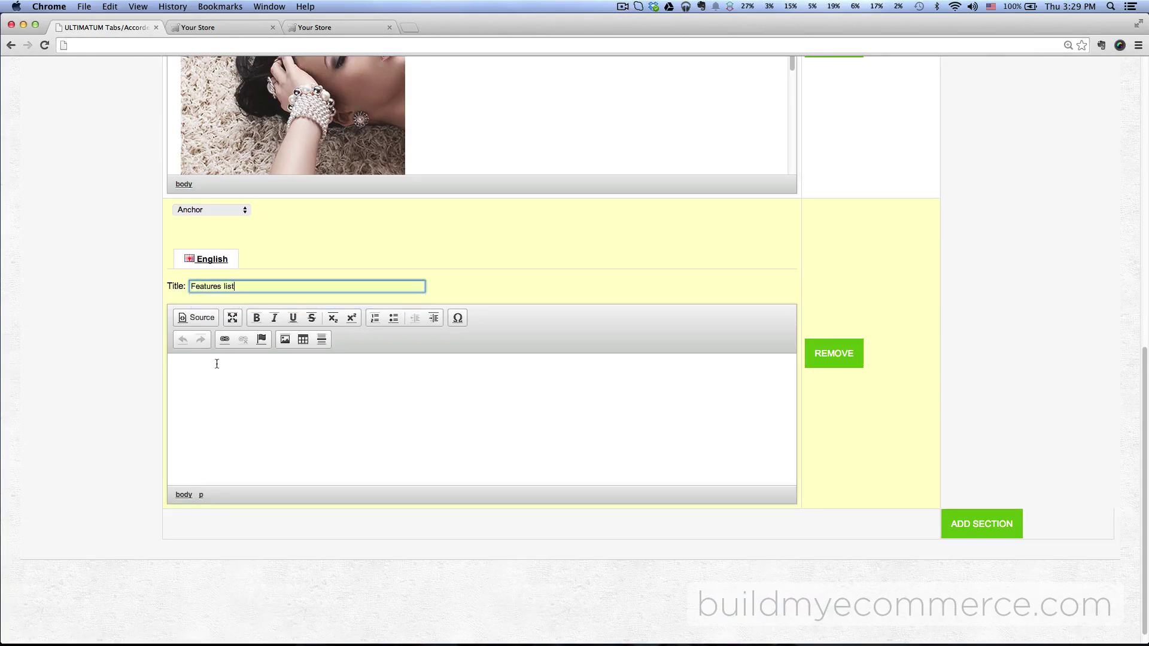
Paste the features intro text and bullet-list HTML into the Features list section's source
{"action": "left_click", "coordinate": [204, 320]}
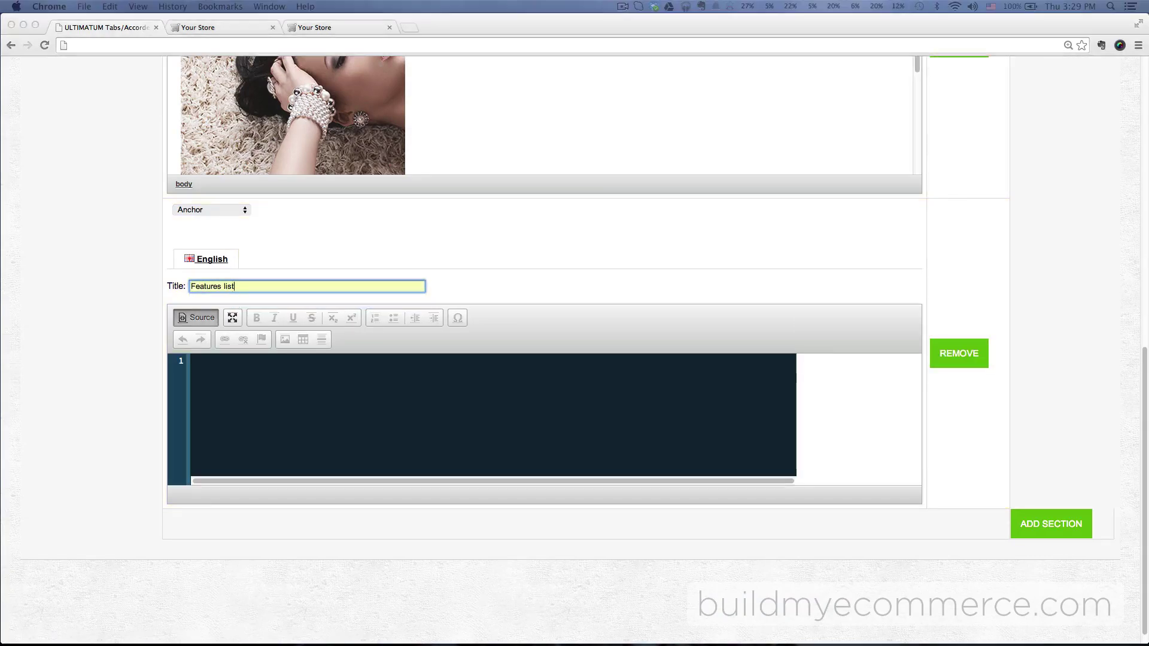
{"action": "left_click", "coordinate": [368, 404]}
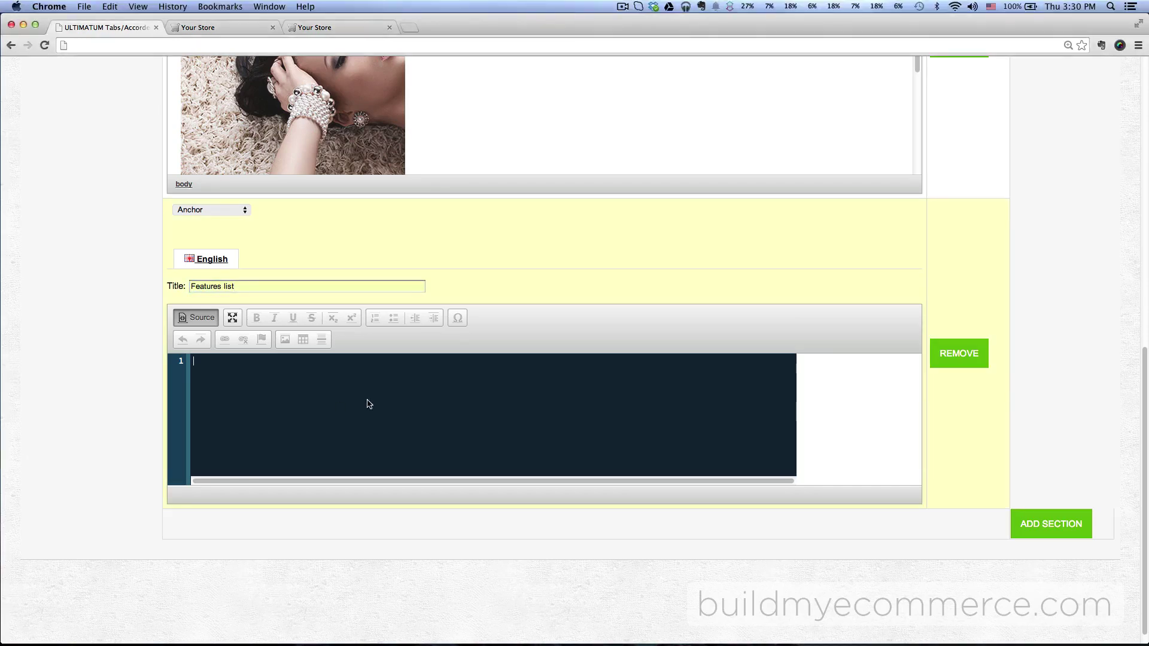
{"action": "key", "text": "super+v"}
{"action": "left_click", "coordinate": [198, 318]}
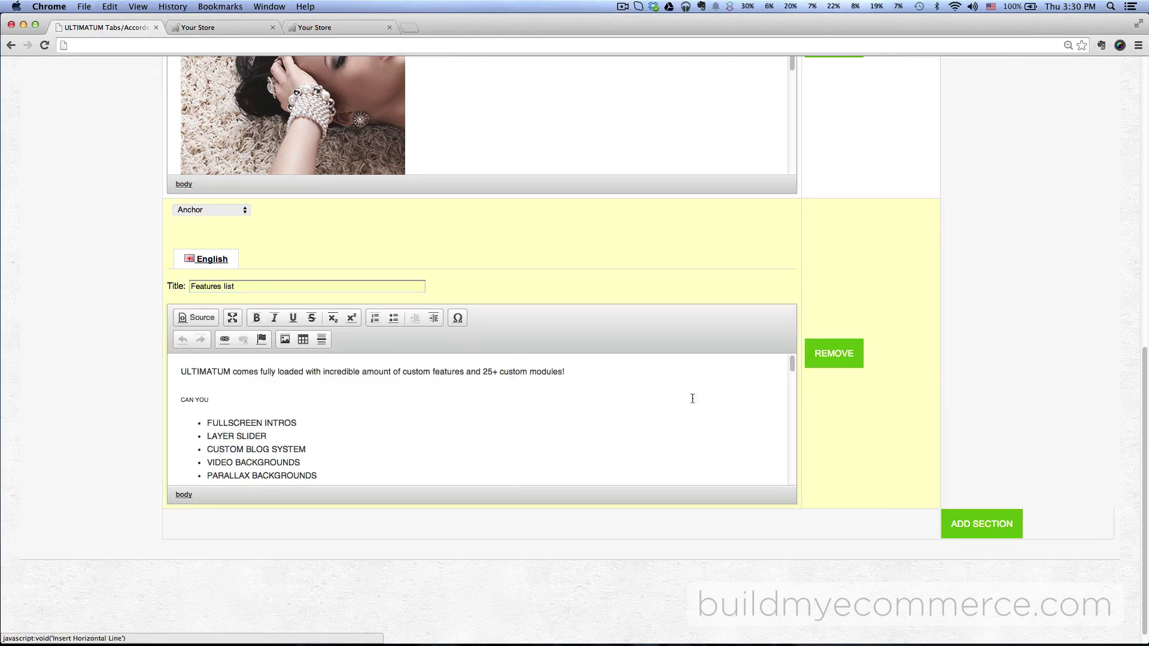
Set the Features list section's icon to Briefcase and save the tabs module
{"action": "left_click", "coordinate": [317, 28]}
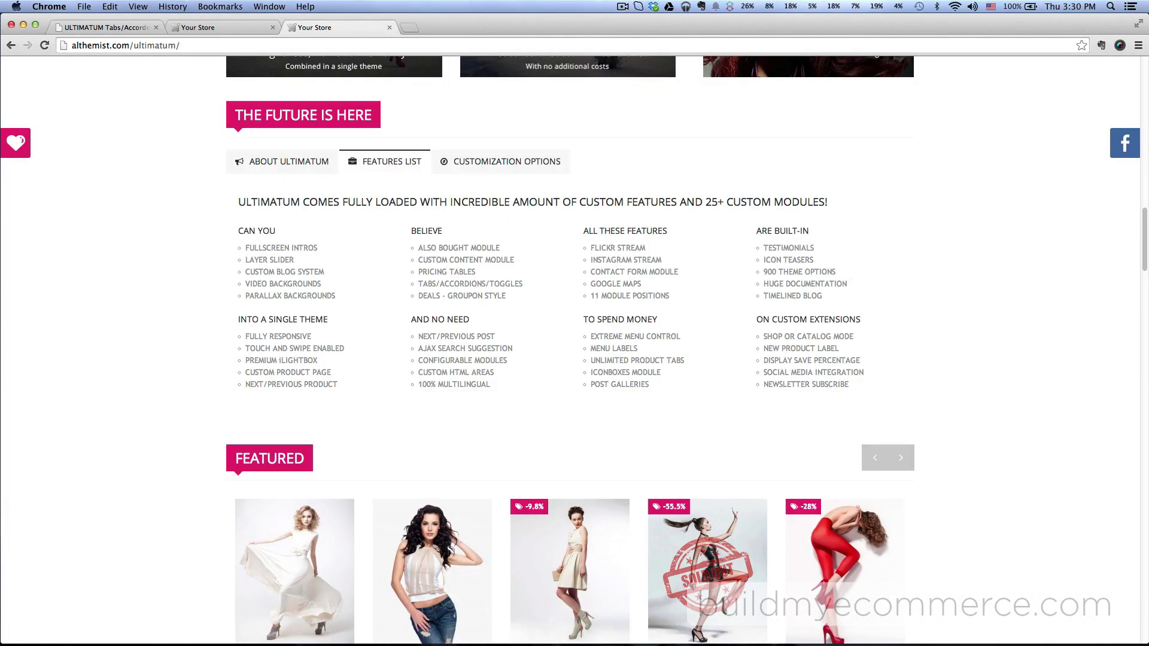
{"action": "left_click", "coordinate": [110, 29]}
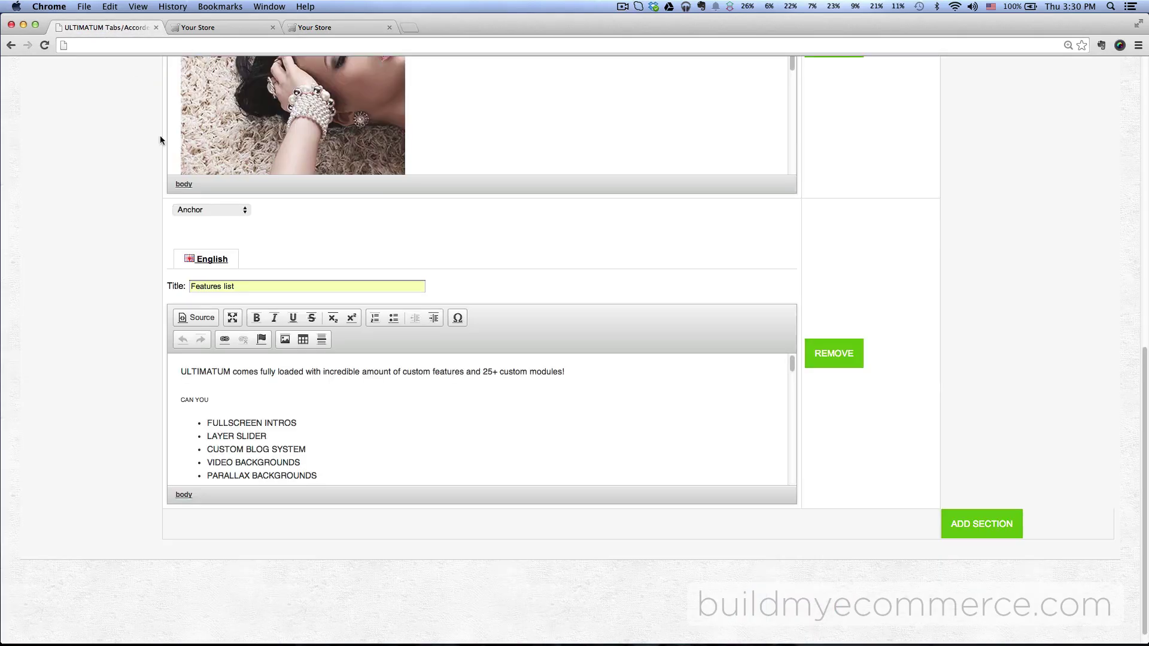
{"action": "left_click", "coordinate": [213, 212]}
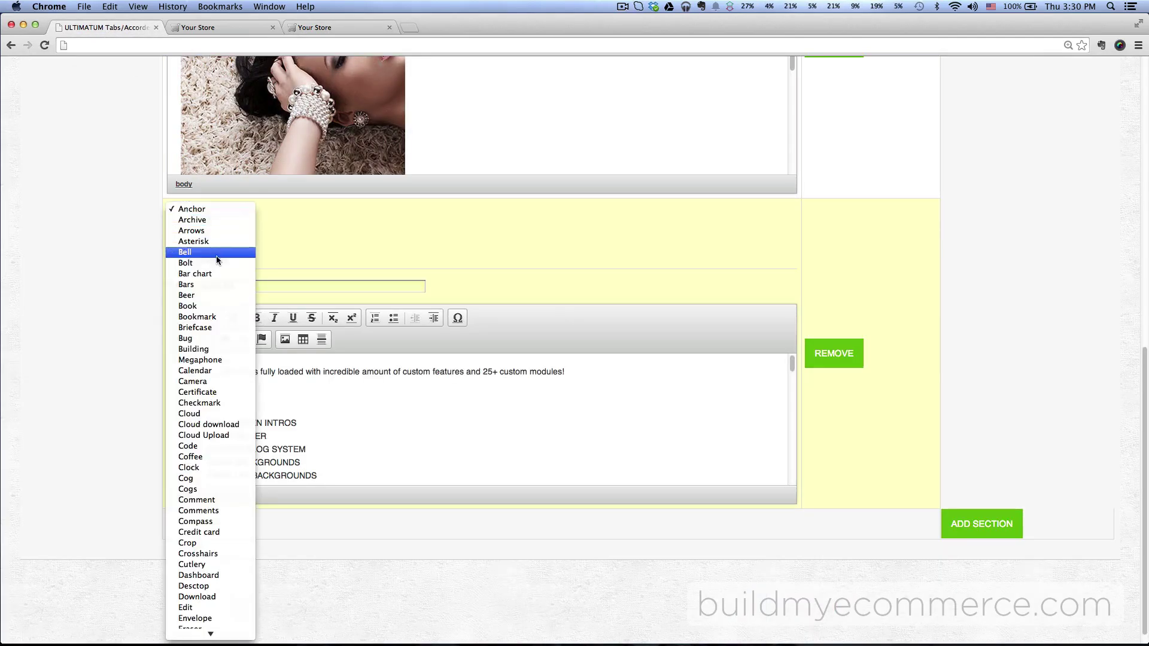
{"action": "left_click", "coordinate": [210, 327]}
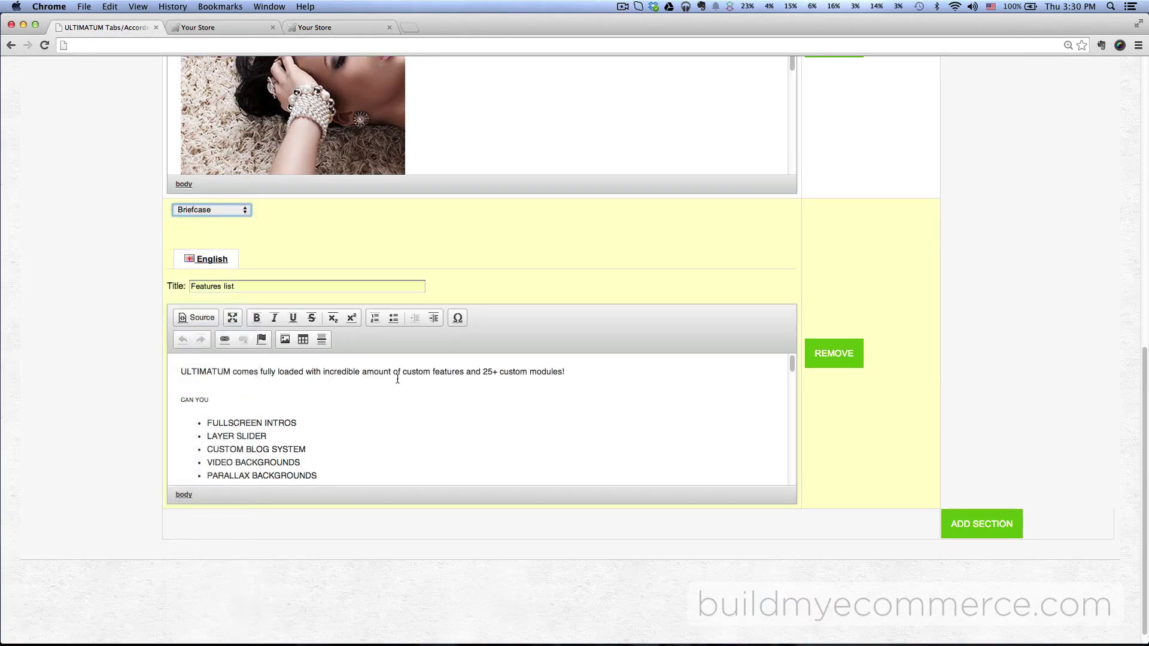
{"action": "scroll", "coordinate": [963, 480], "scroll_direction": "up", "scroll_amount": 15}
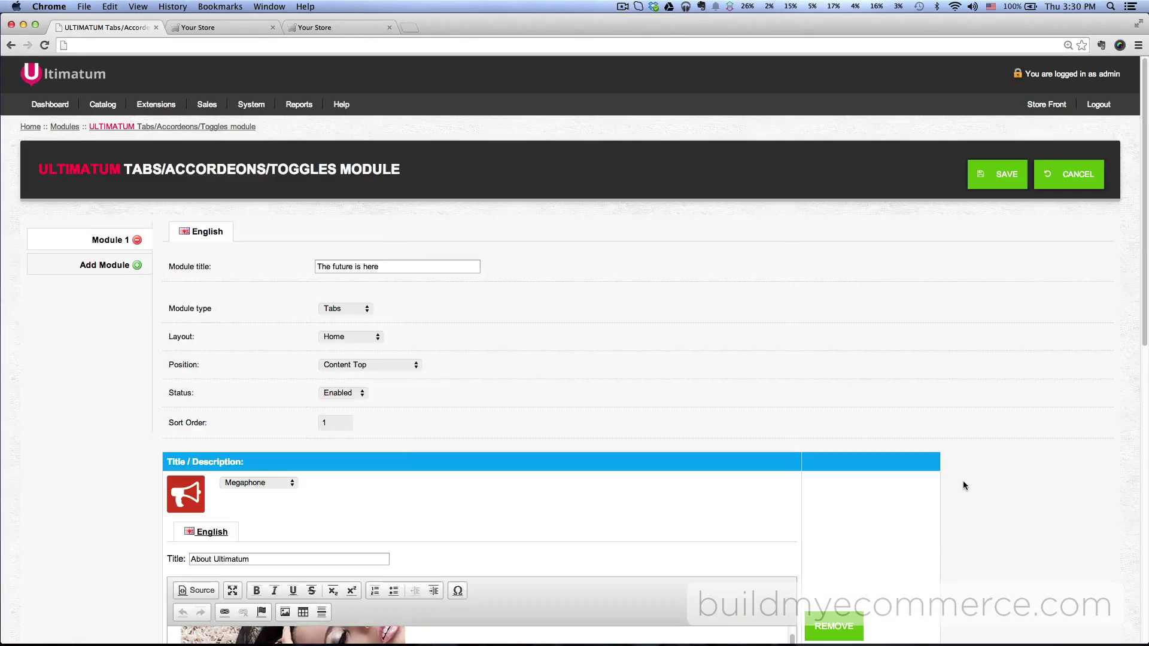
{"action": "left_click", "coordinate": [1000, 176]}
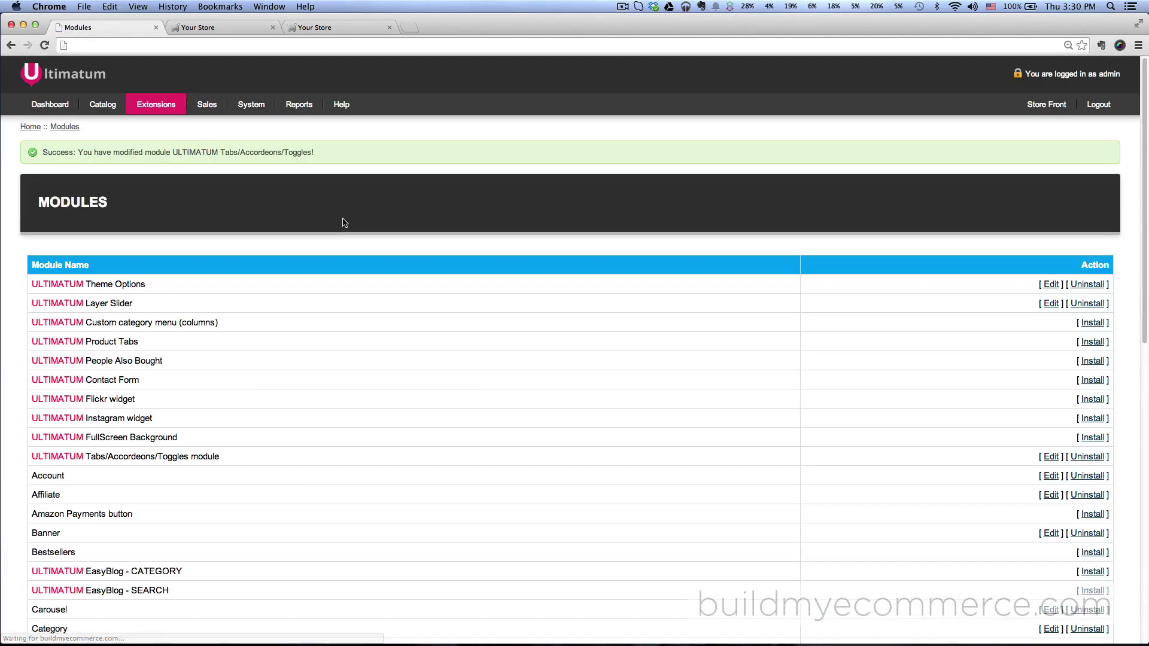
Reload the storefront home page and switch between the Features List and About Ultimatum tabs
{"action": "left_click", "coordinate": [210, 27]}
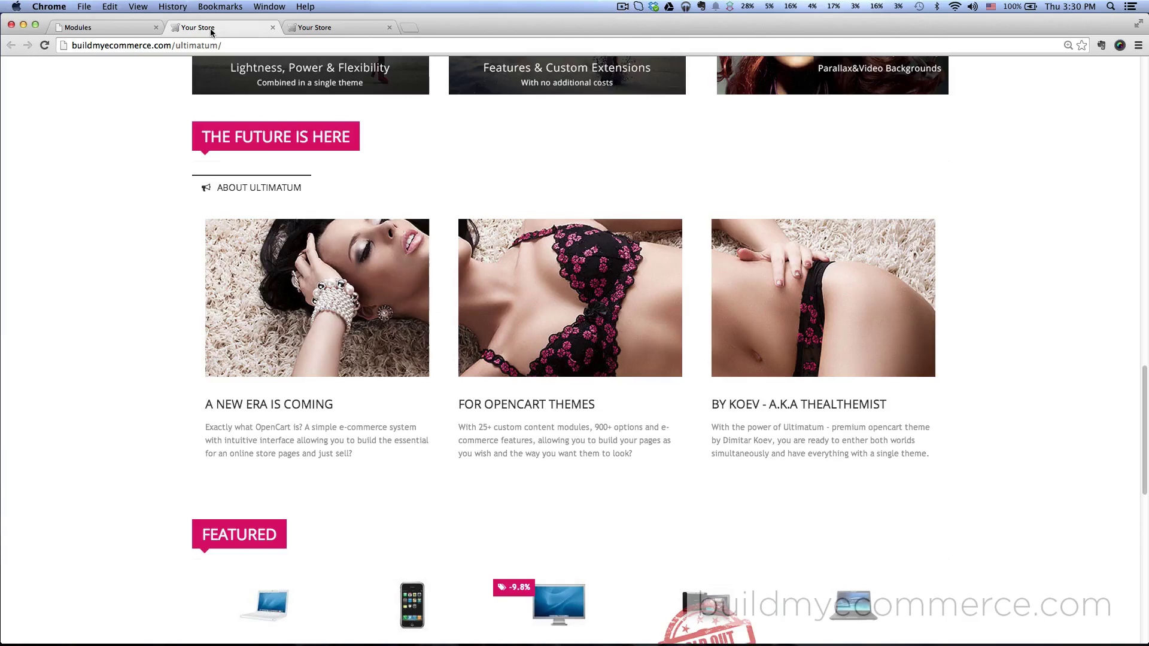
{"action": "left_click", "coordinate": [43, 45]}
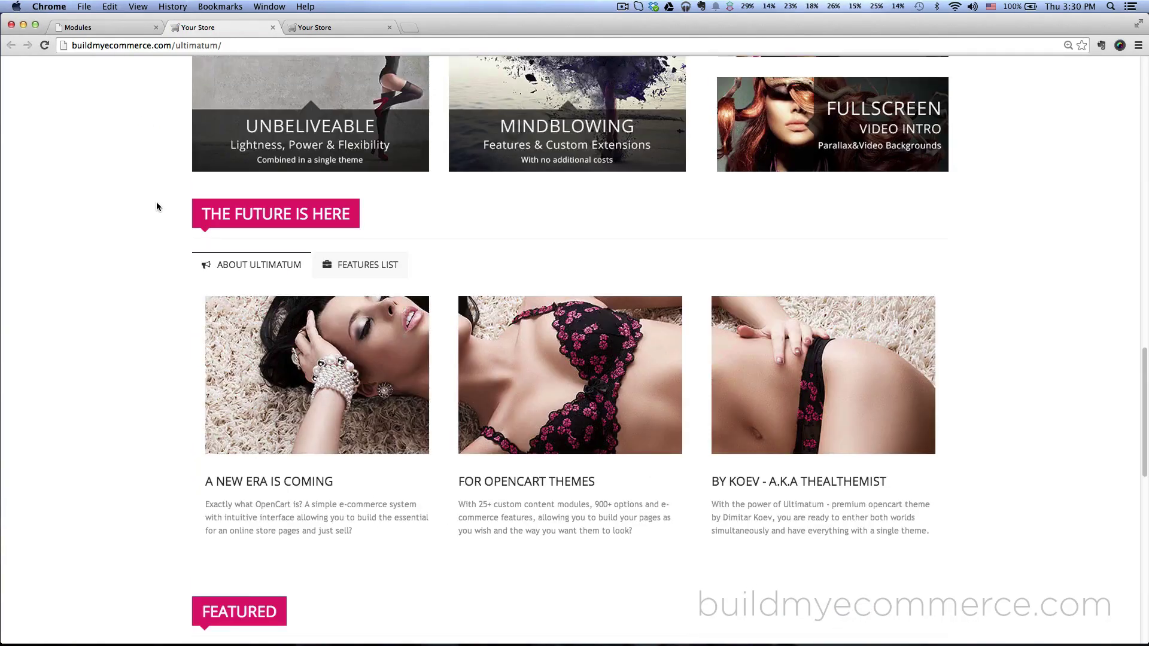
{"action": "left_click", "coordinate": [378, 270]}
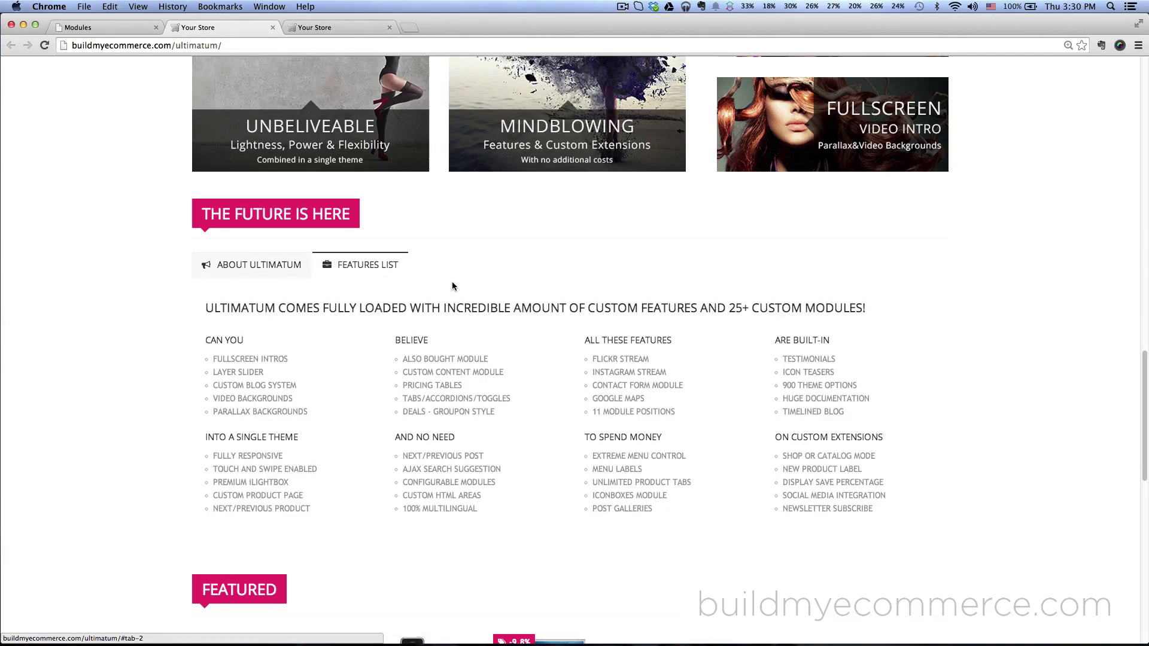
{"action": "scroll", "coordinate": [461, 285], "scroll_direction": "down", "scroll_amount": 1}
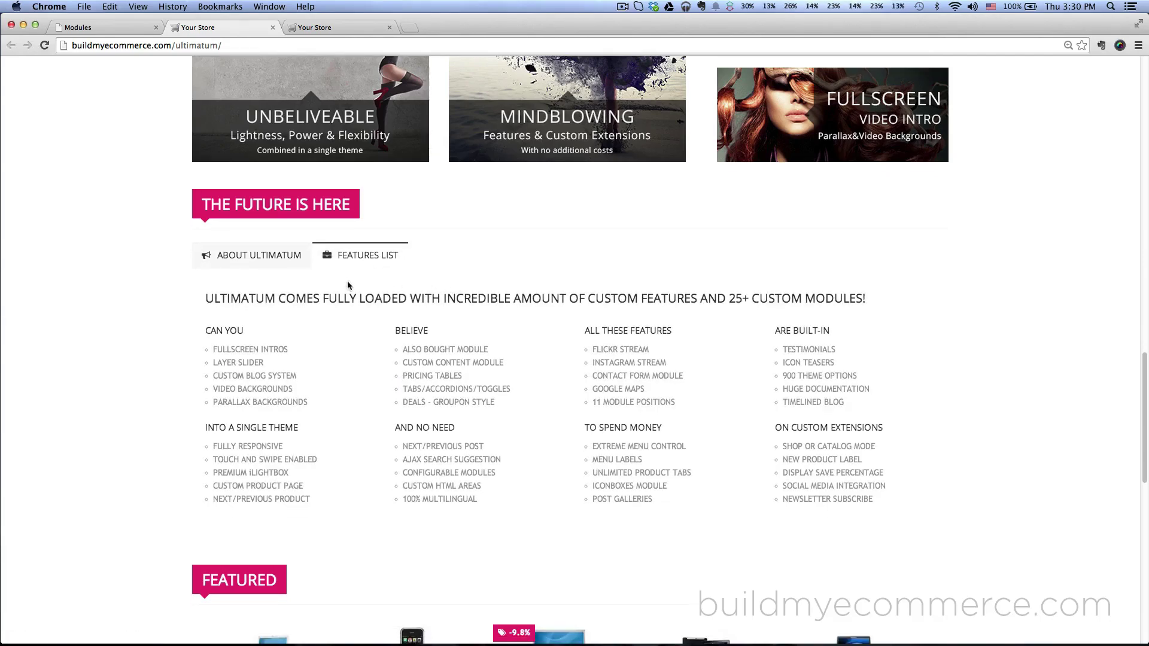
{"action": "left_click", "coordinate": [245, 258]}
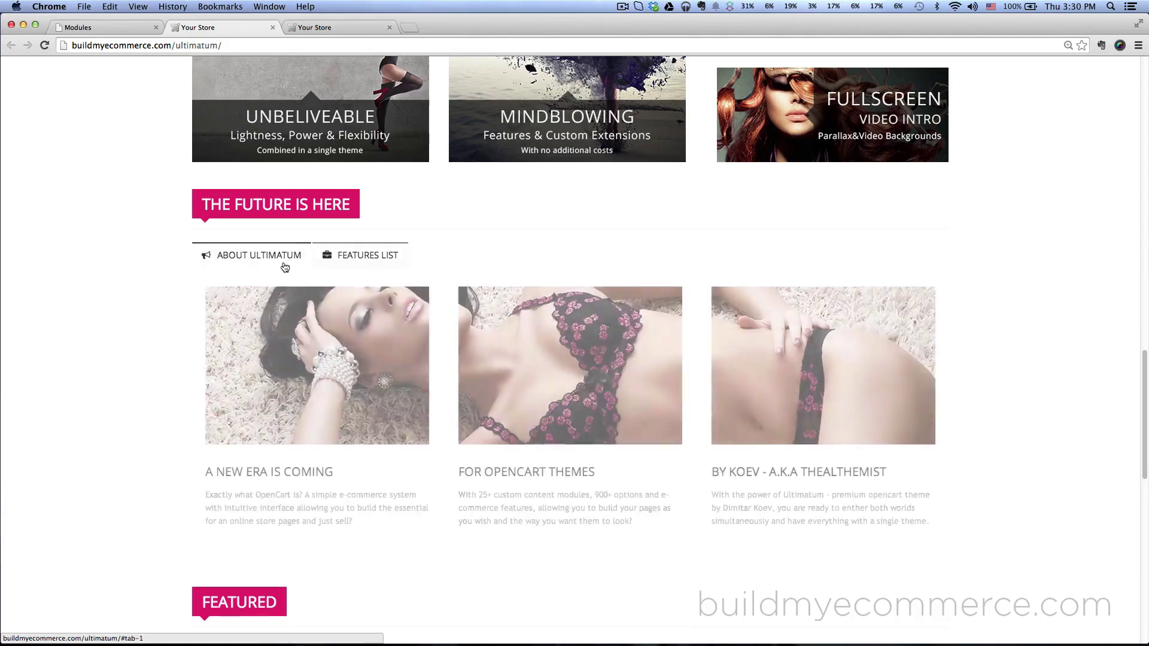
{"action": "left_click", "coordinate": [377, 257]}
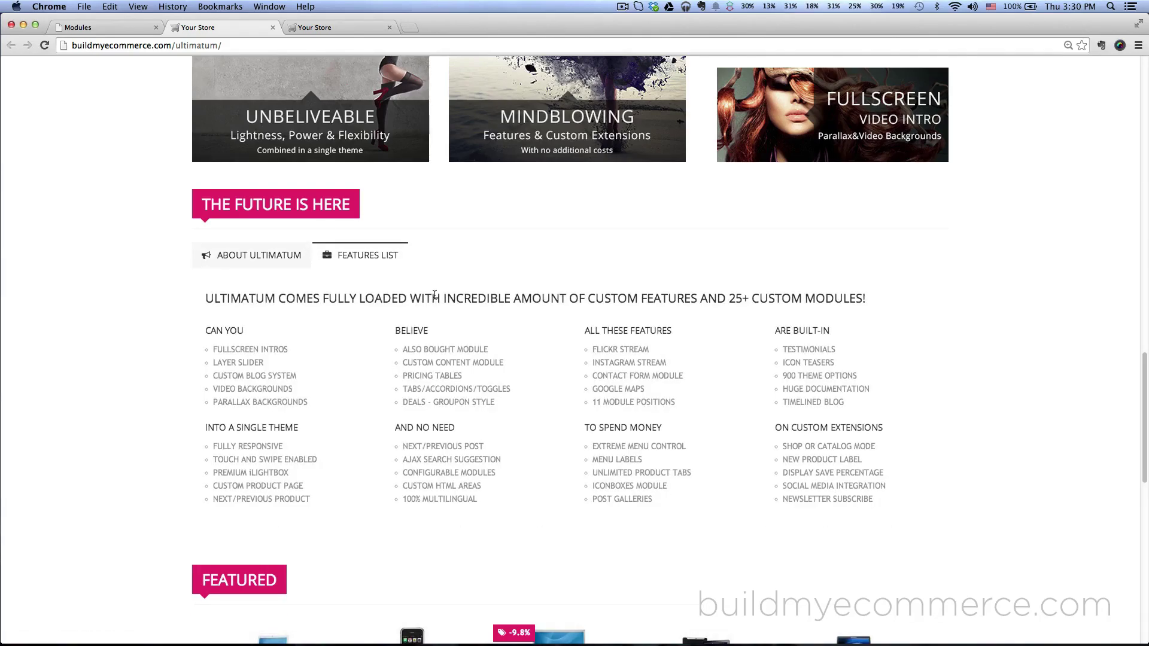